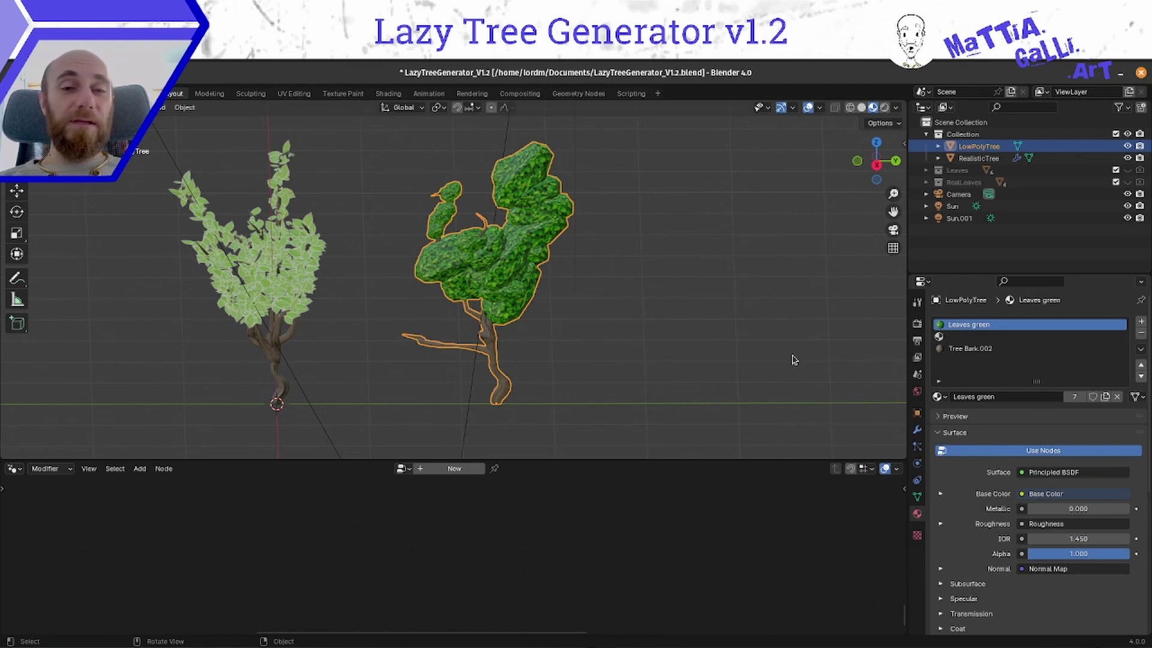
- Open the TestExport.001.blend file from the TreeEditor/TestModels project folder
key("ctrl+o")
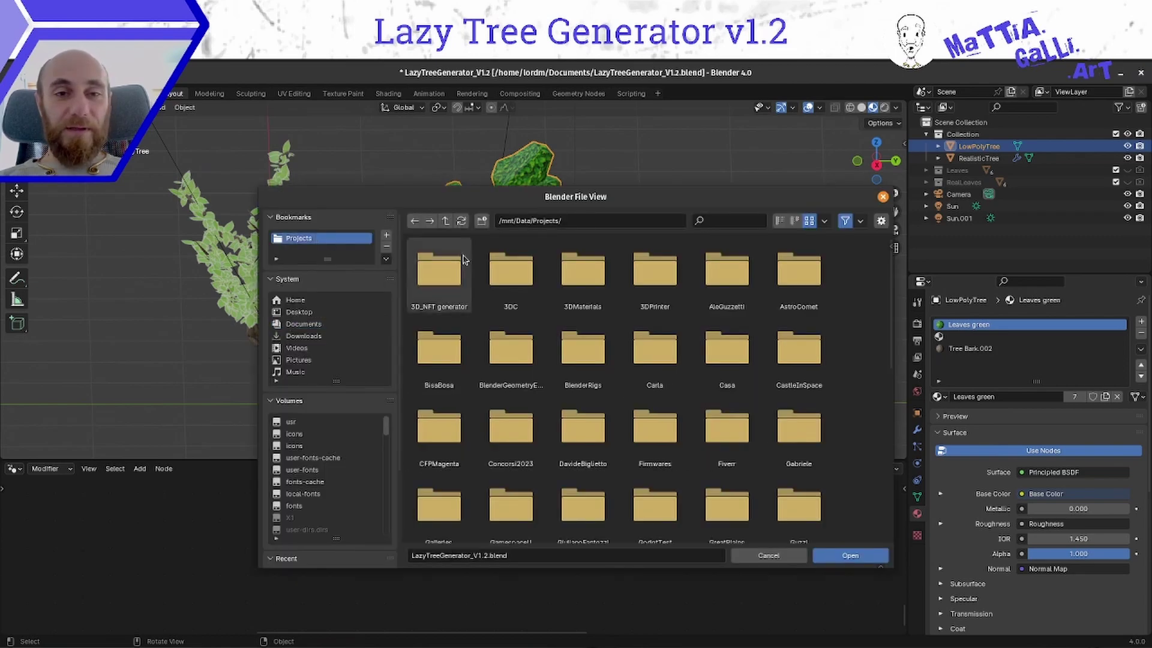
scroll(571, 432, "down", 3)
double_click(442, 285)
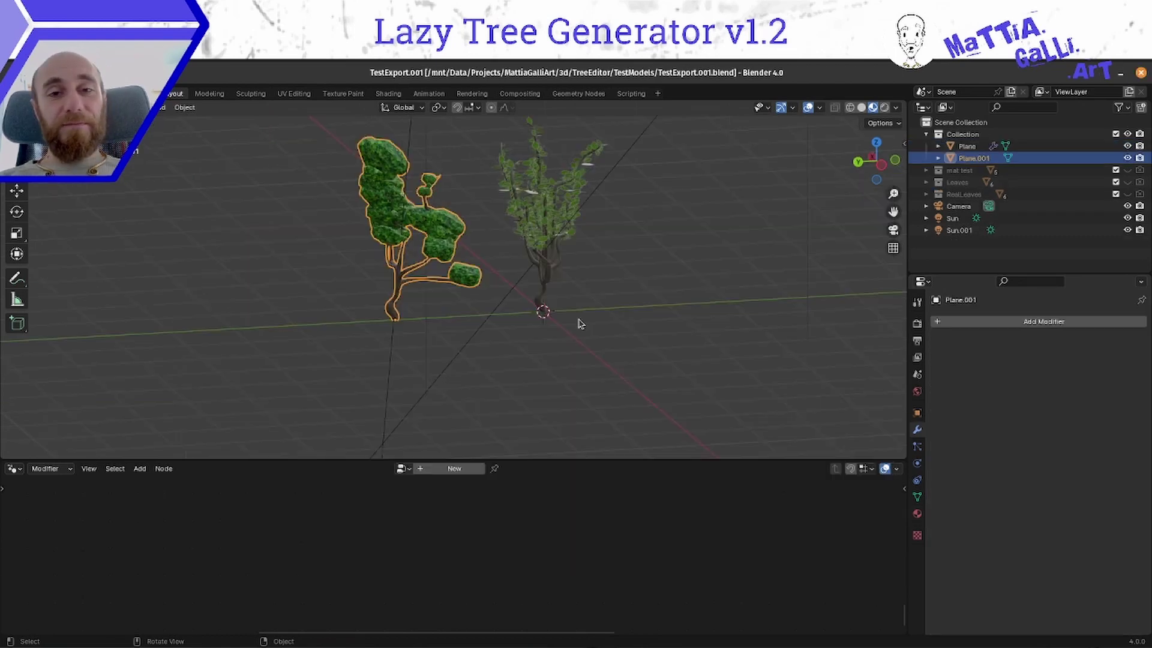
- Select the low-poly tree Plane.001 and bring up its mesh for UV editing
middle_click_drag(428, 291, 642, 321)
middle_click_drag(546, 290, 575, 312)
left_click(387, 298)
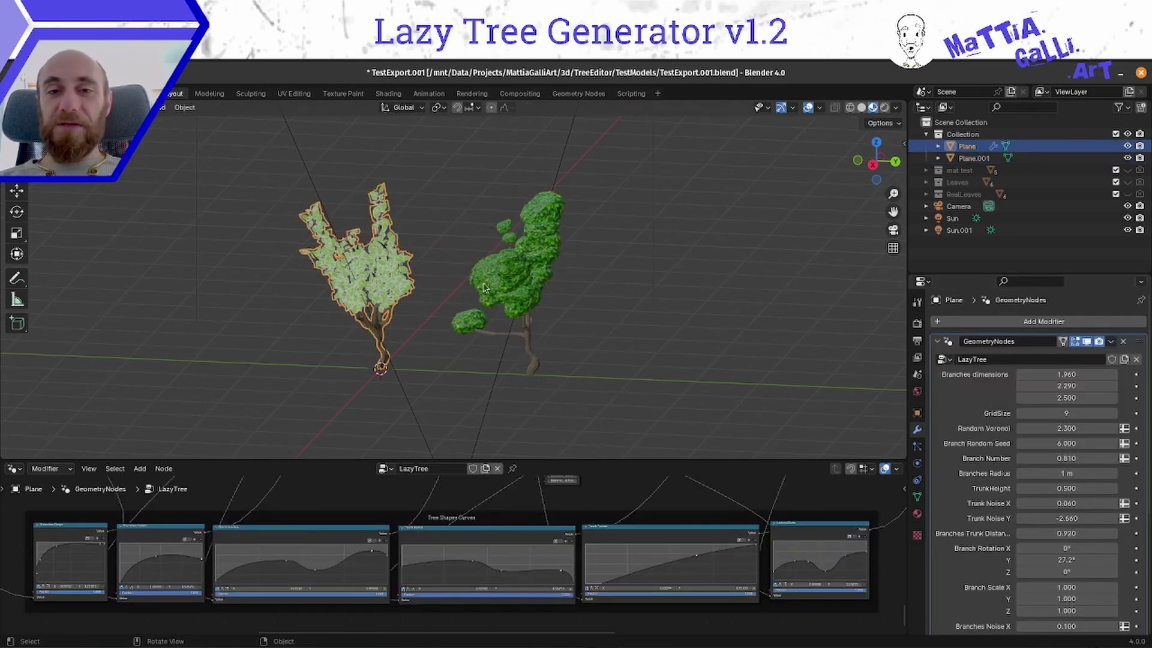
left_click(549, 300)
scroll(555, 339, "up", 4)
scroll(603, 321, "down", 1)
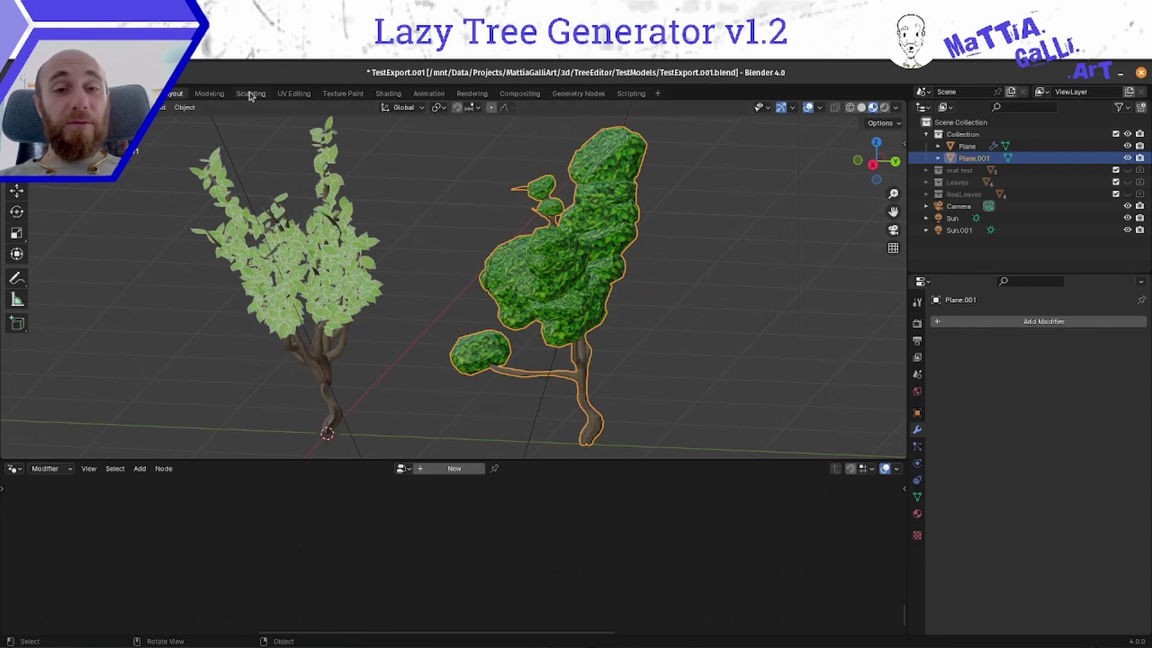
left_click(294, 93)
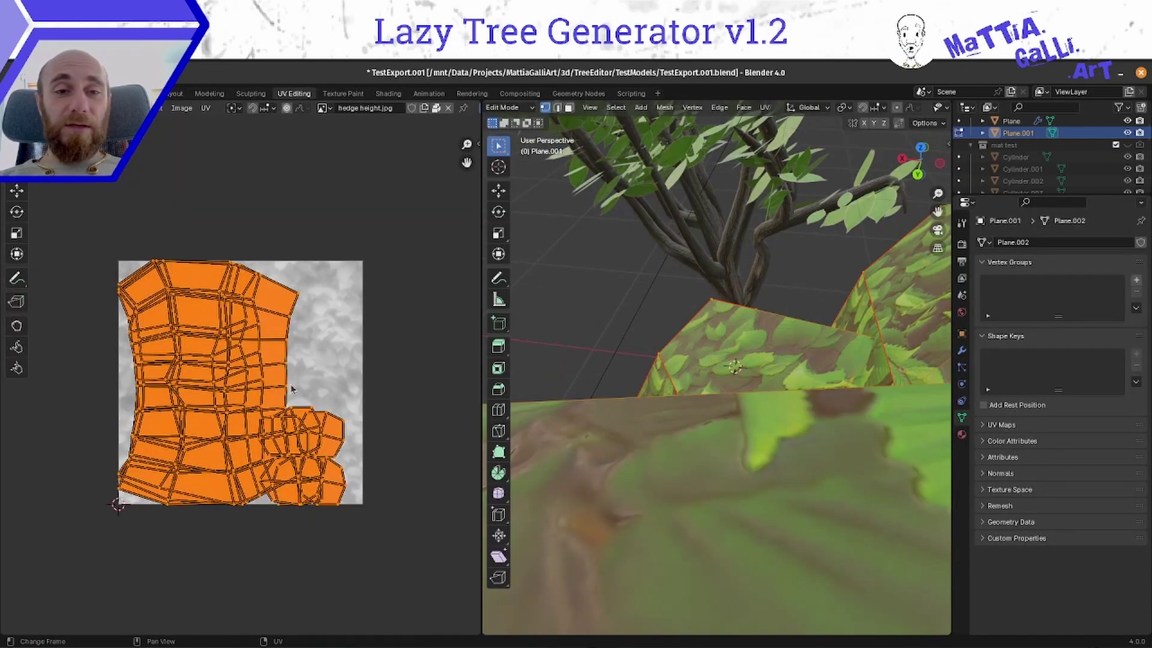
scroll(290, 384, "down", 3)
scroll(237, 376, "up", 4)
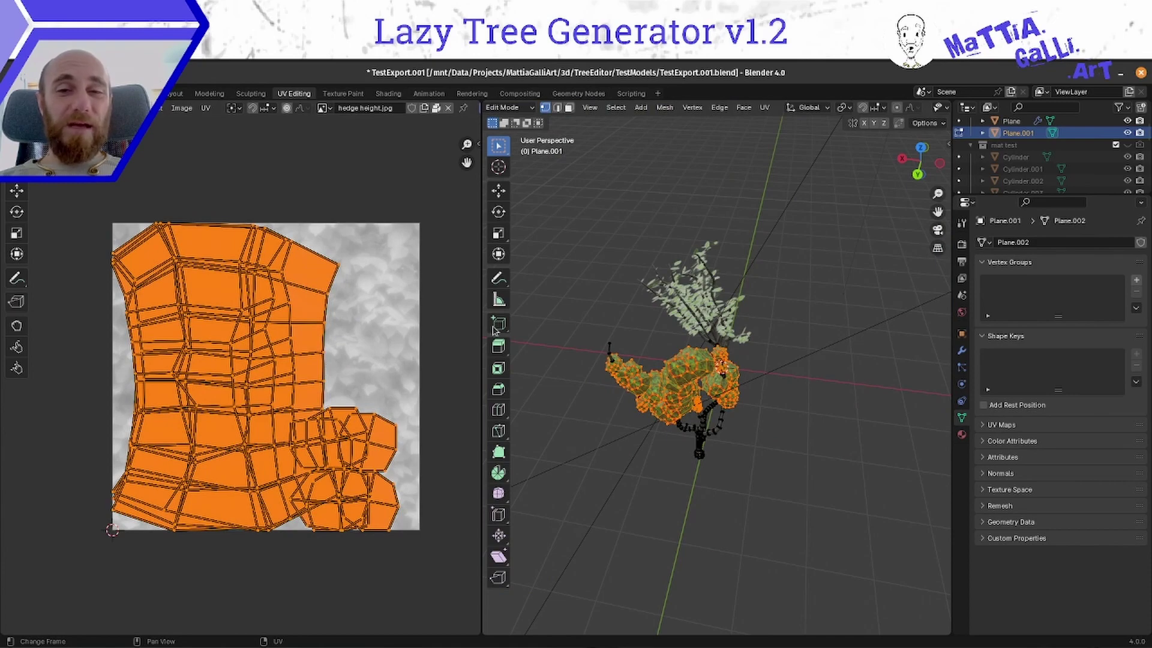
- Select the entire tree mesh, trunk and foliage included, and inspect its full UV layout
key("a")
scroll(277, 485, "down", 3)
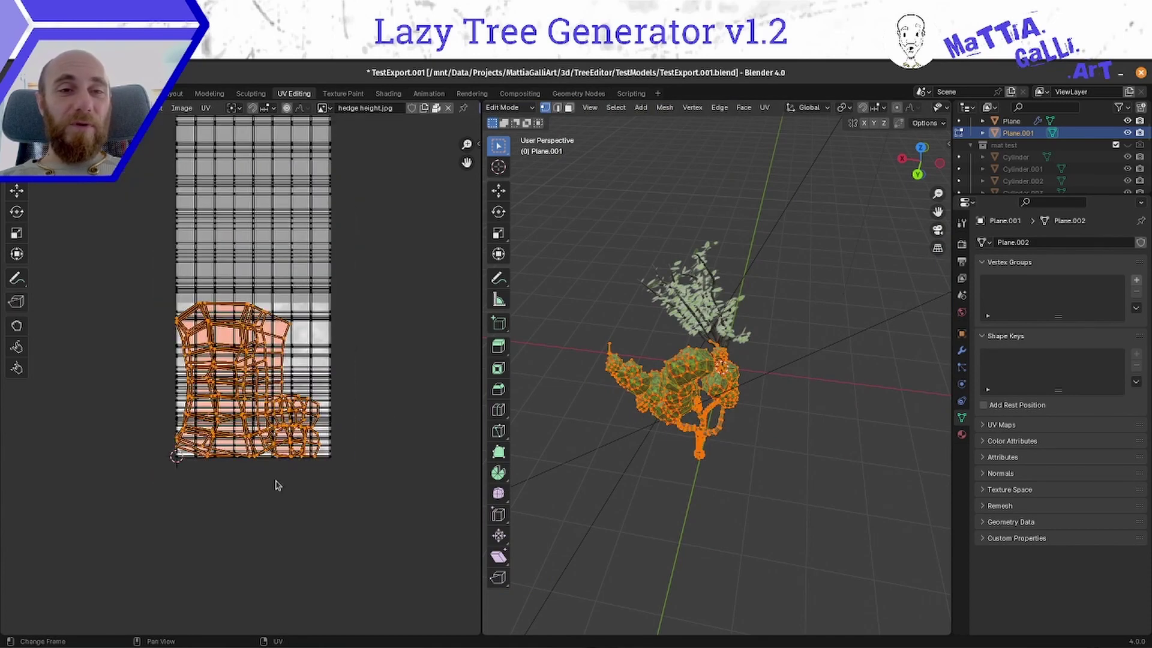
scroll(277, 485, "down", 2)
scroll(236, 396, "up", 5)
scroll(234, 389, "down", 7)
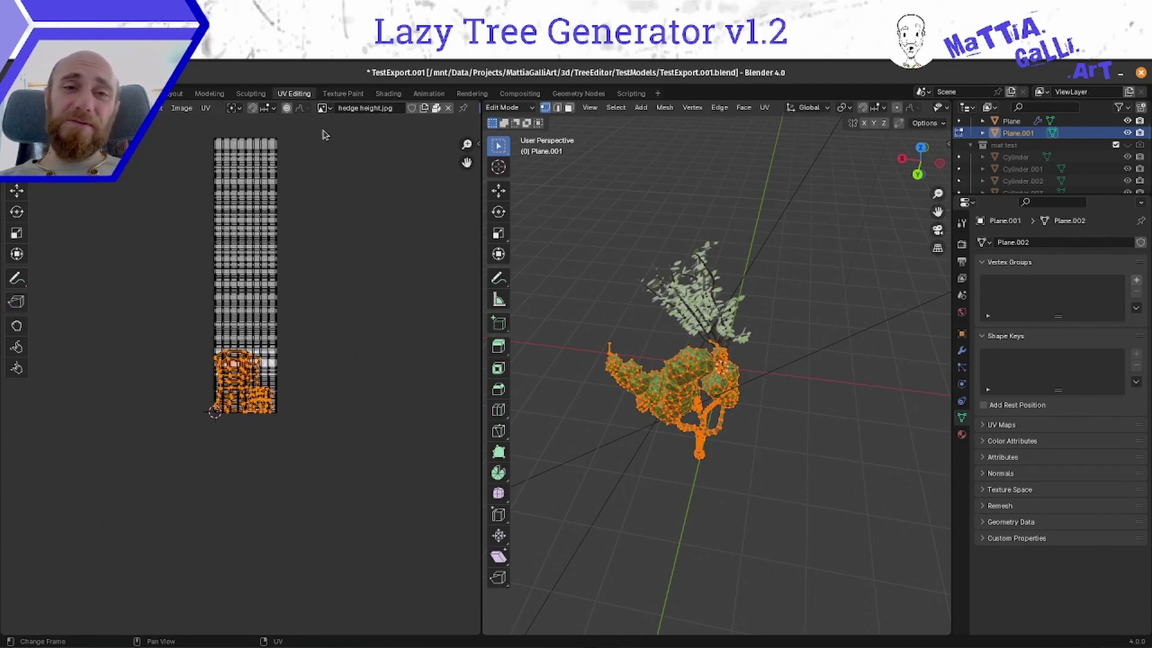
- Create a new blank image named Untitled at 1024 x 1024 px in the UV editor
left_click(324, 108)
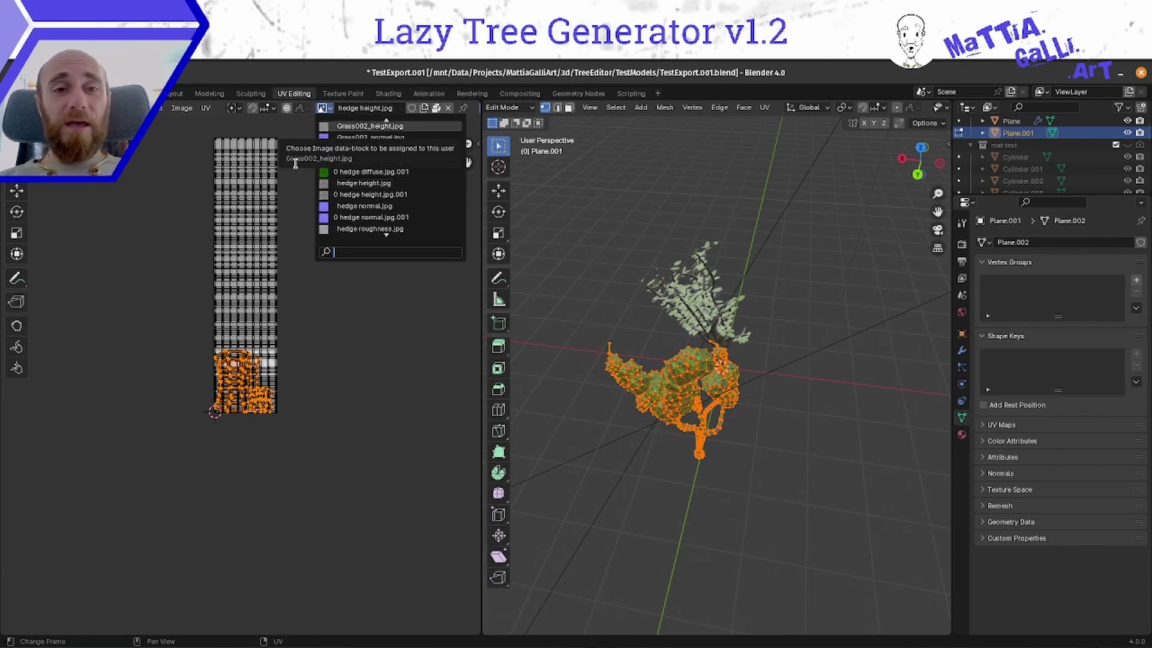
left_click(315, 345)
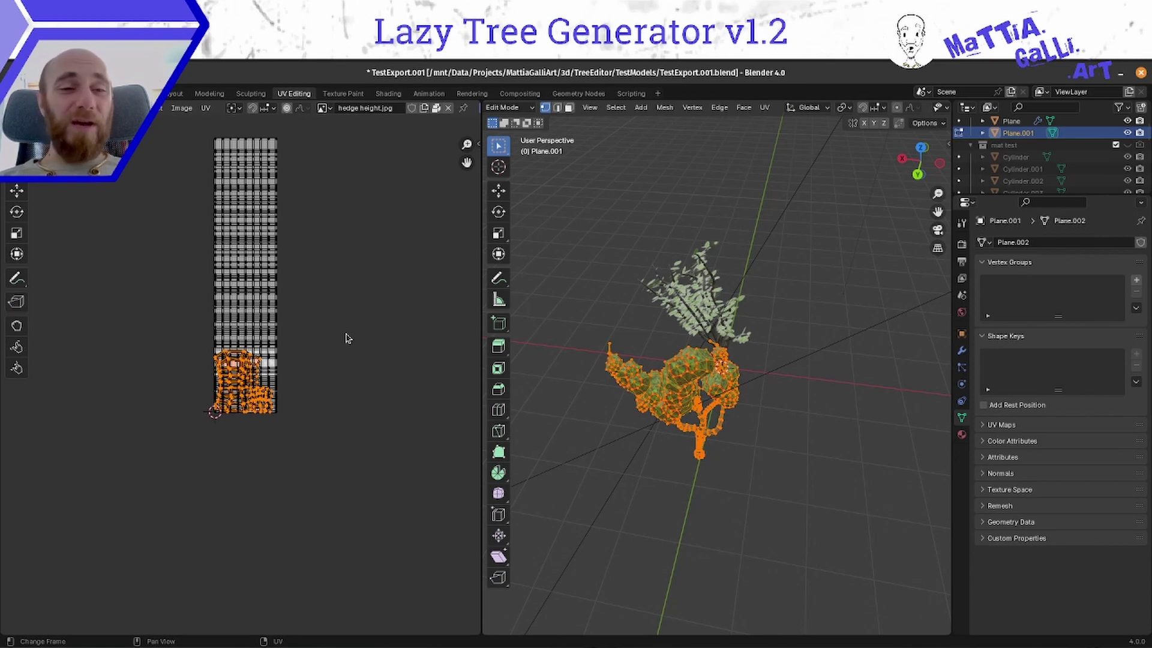
left_click(181, 108)
left_click(193, 128)
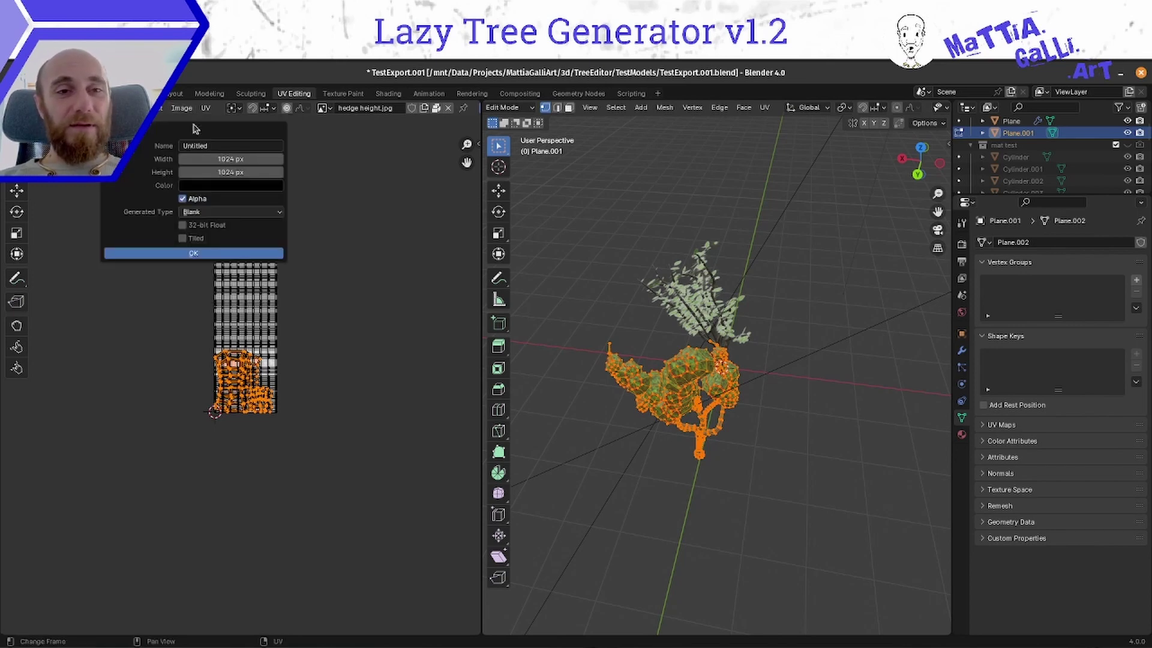
left_click(241, 159)
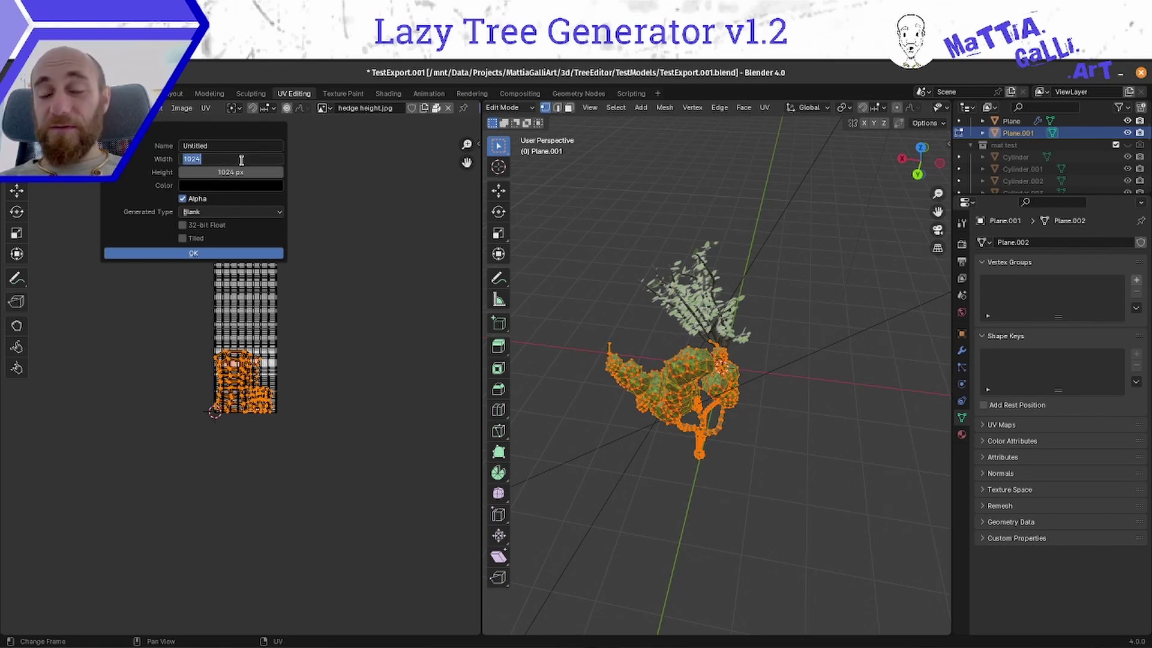
key("Return")
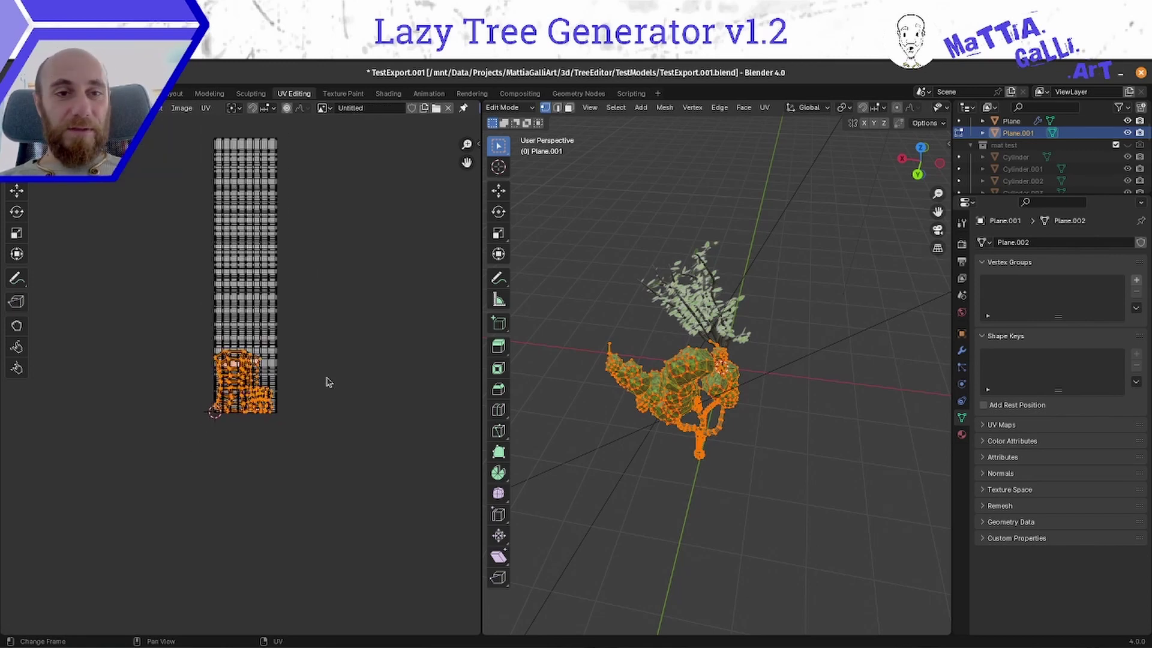
- Unwrap the whole low-poly tree mesh with the Unwrap operation and check the resulting UV islands
left_click(766, 110)
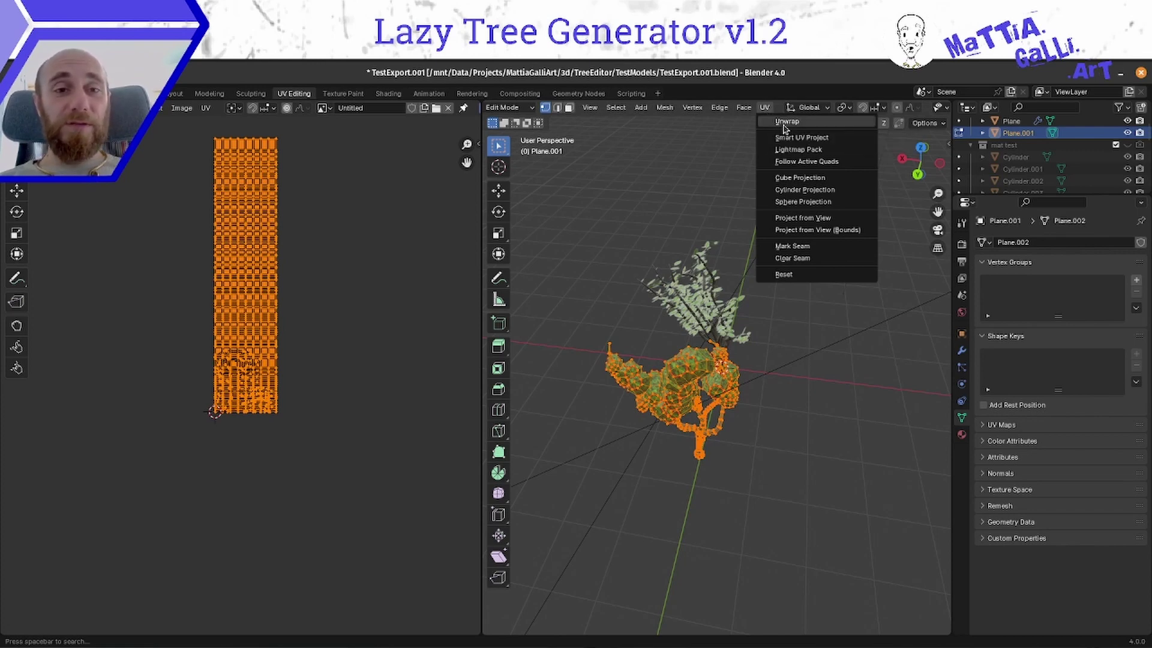
left_click(783, 124)
scroll(202, 433, "up", 9)
scroll(203, 433, "down", 3)
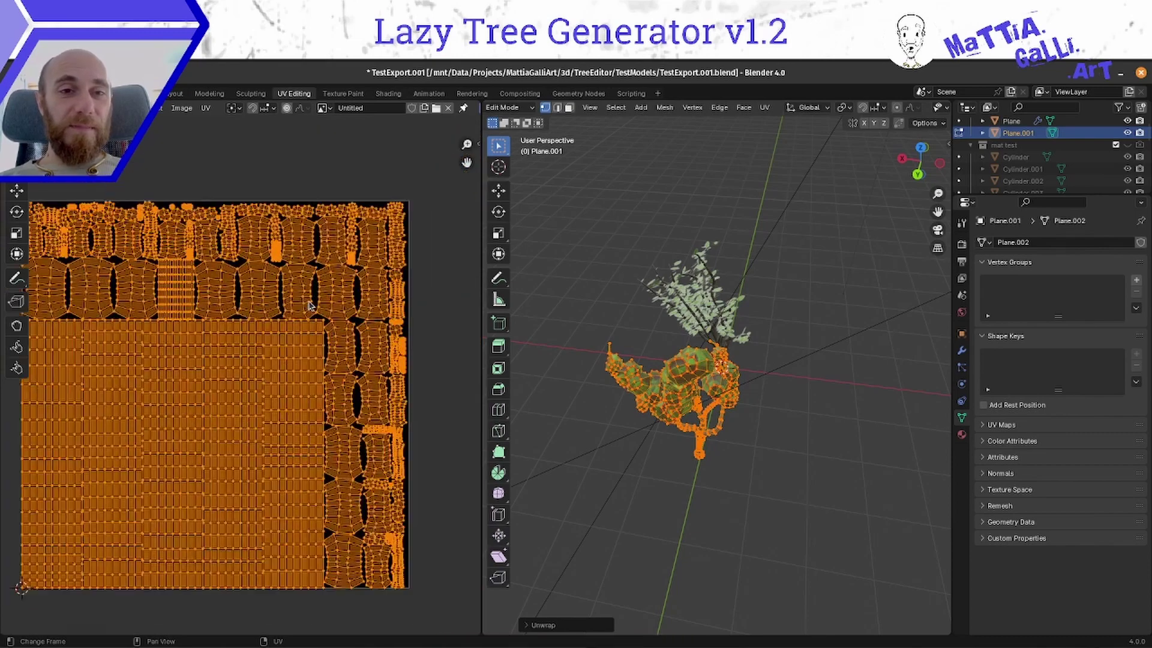
middle_click_drag(398, 386, 418, 370)
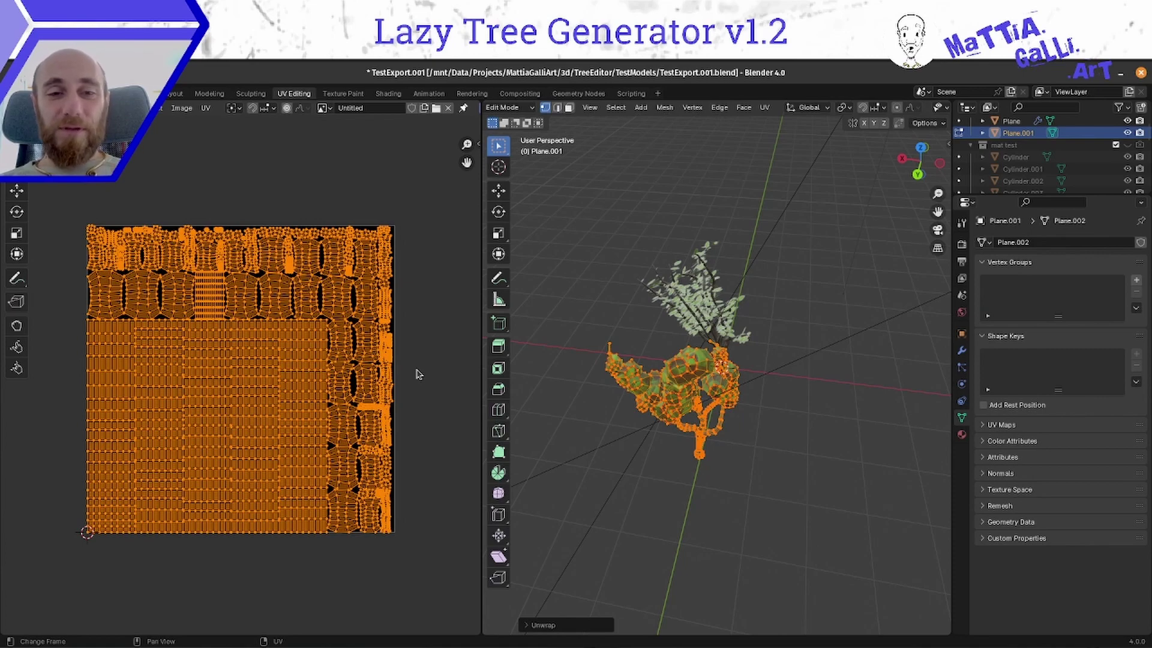
scroll(363, 398, "up", 4)
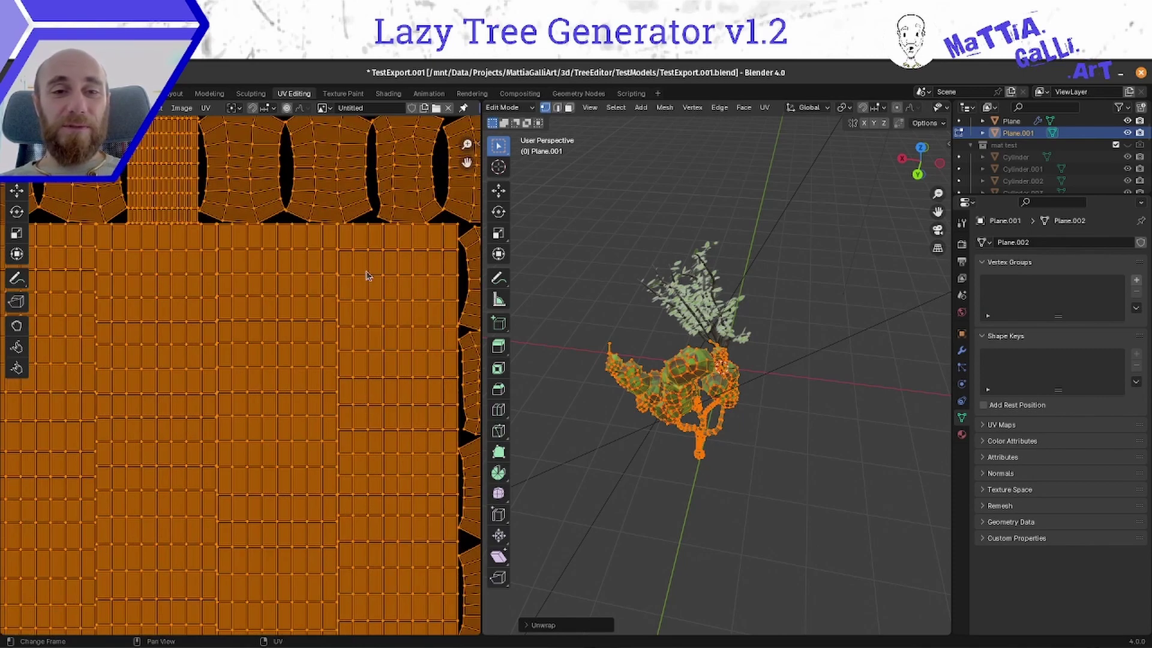
scroll(360, 197, "down", 4)
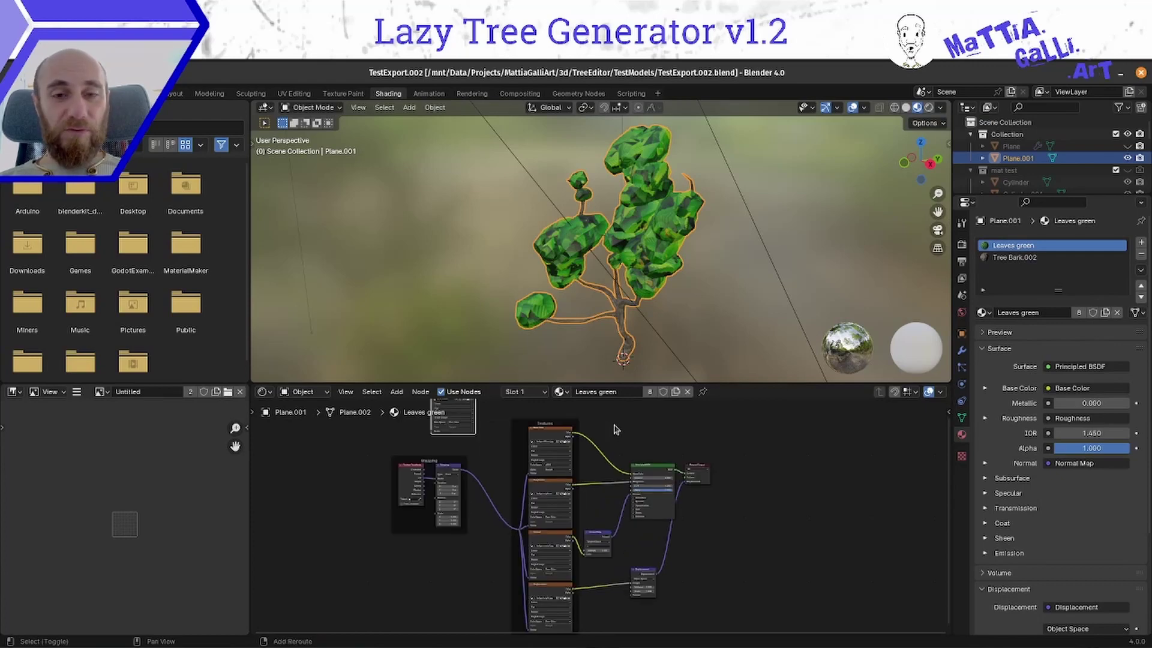
- Examine the unconnected Untitled texture node in the Leaves green material and the tree's UV layout
middle_click_drag(614, 430, 695, 548, "shift")
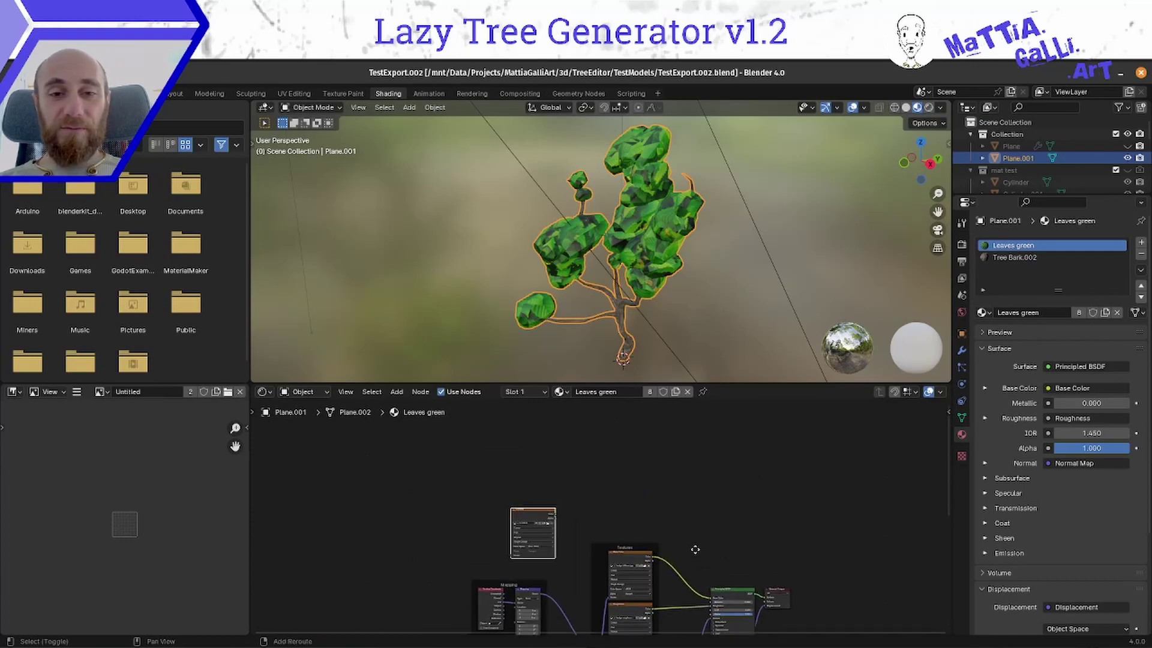
scroll(654, 548, "up", 12)
middle_click_drag(579, 525, 655, 539, "shift")
scroll(629, 480, "up", 2)
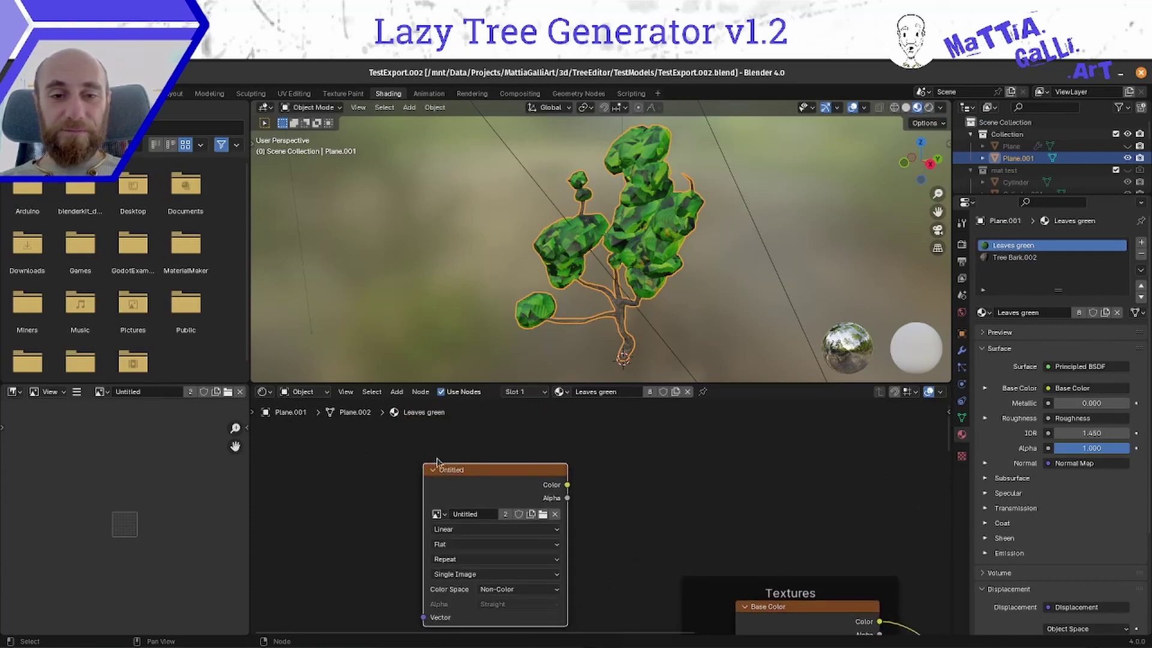
left_click(300, 95)
scroll(249, 426, "up", 8)
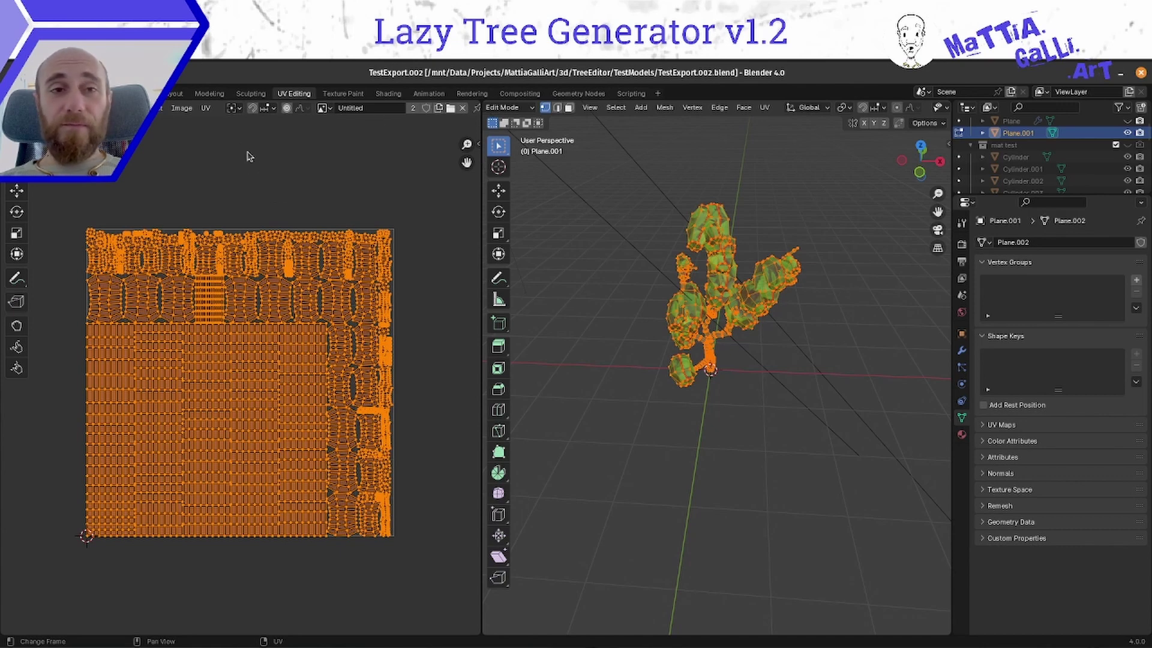
left_click(389, 94)
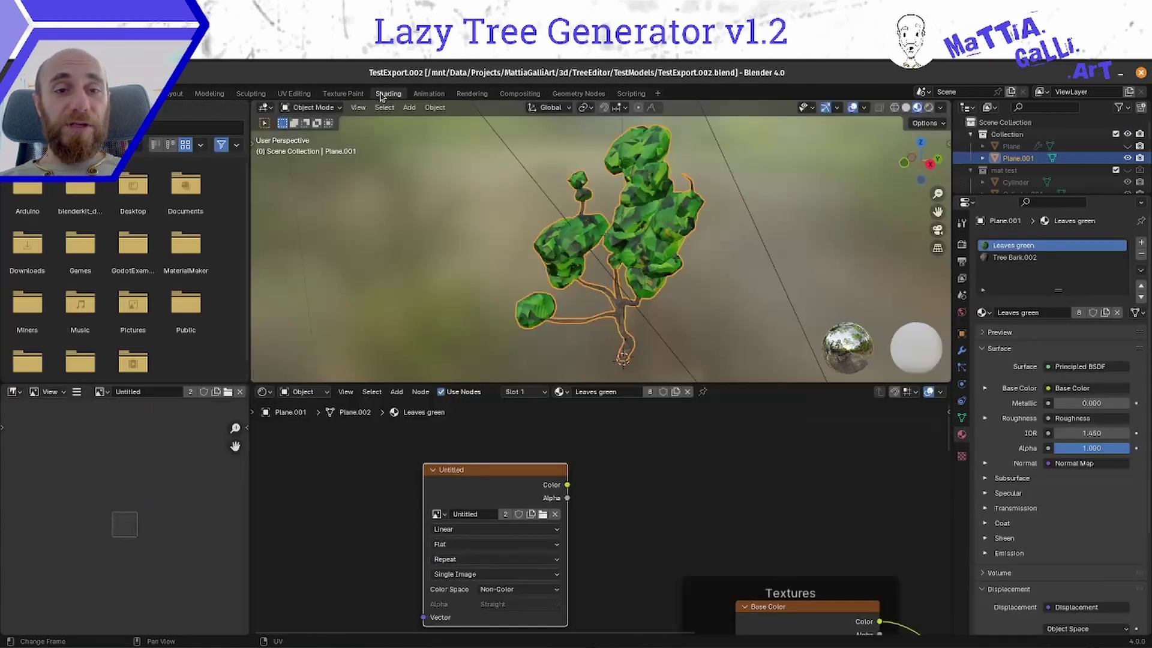
- Add an Image Texture node to the Leaves green material and assign the Untitled image to it
left_click(1041, 259)
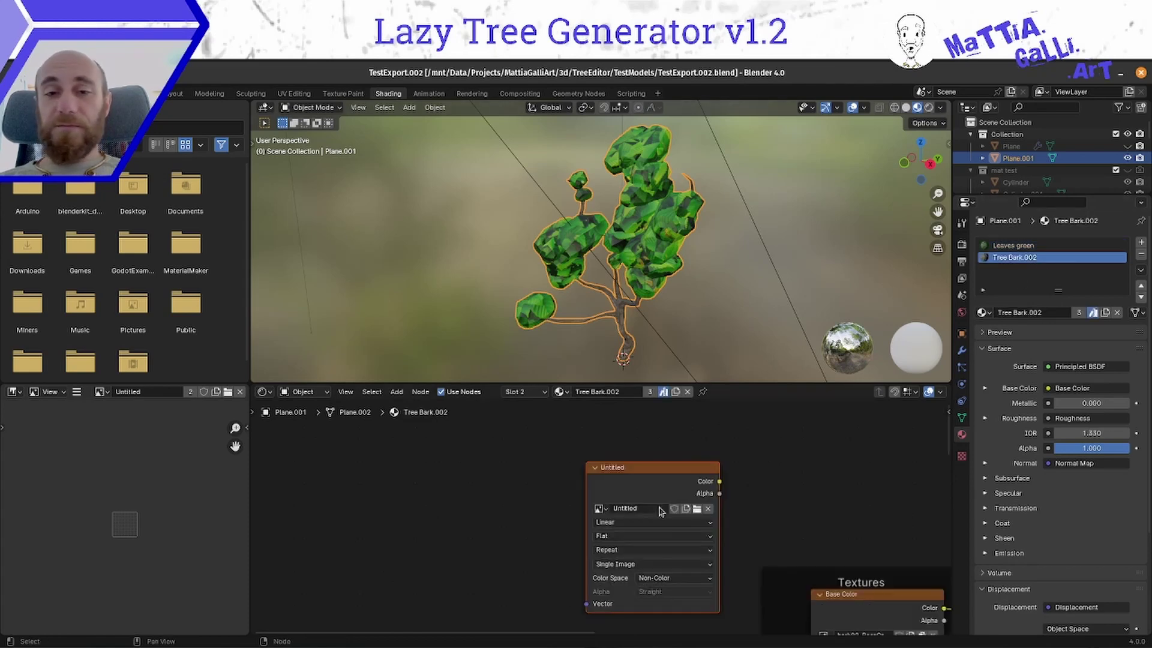
left_click(1029, 246)
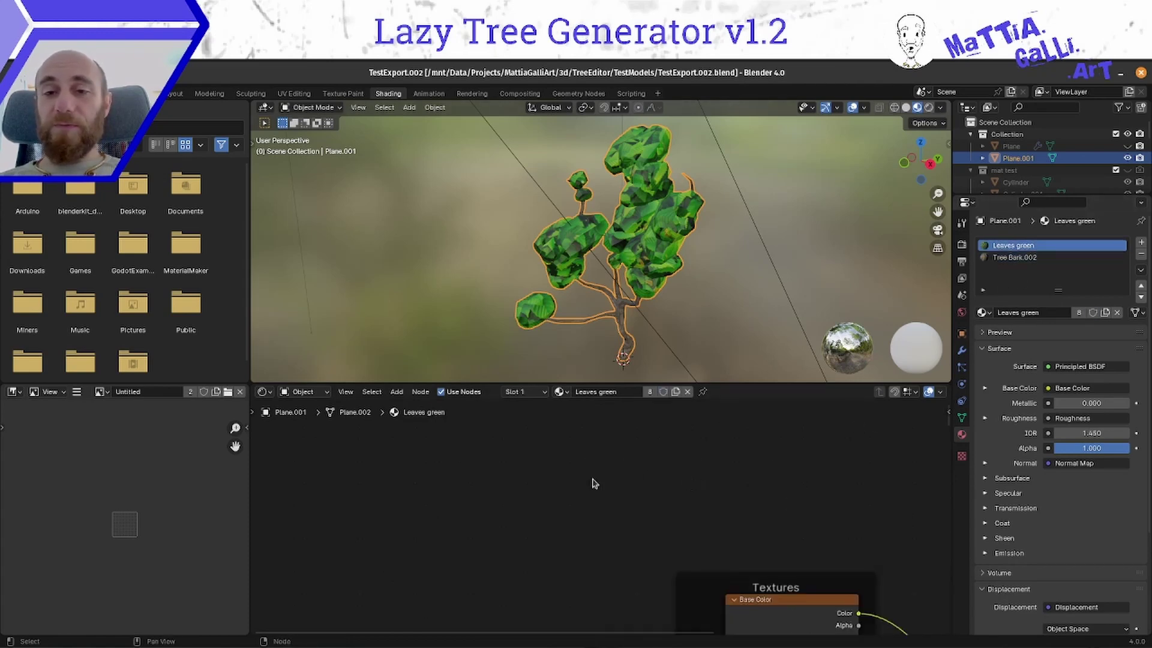
middle_click_drag(450, 542, 398, 524)
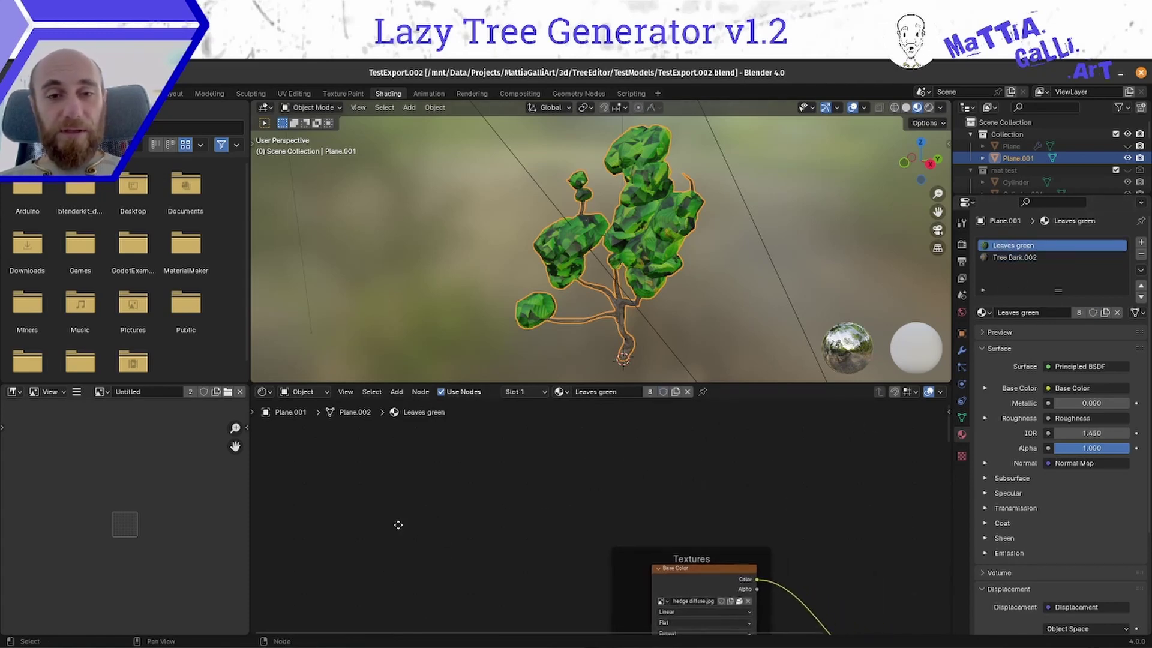
left_click(396, 391)
mouse_move(437, 477)
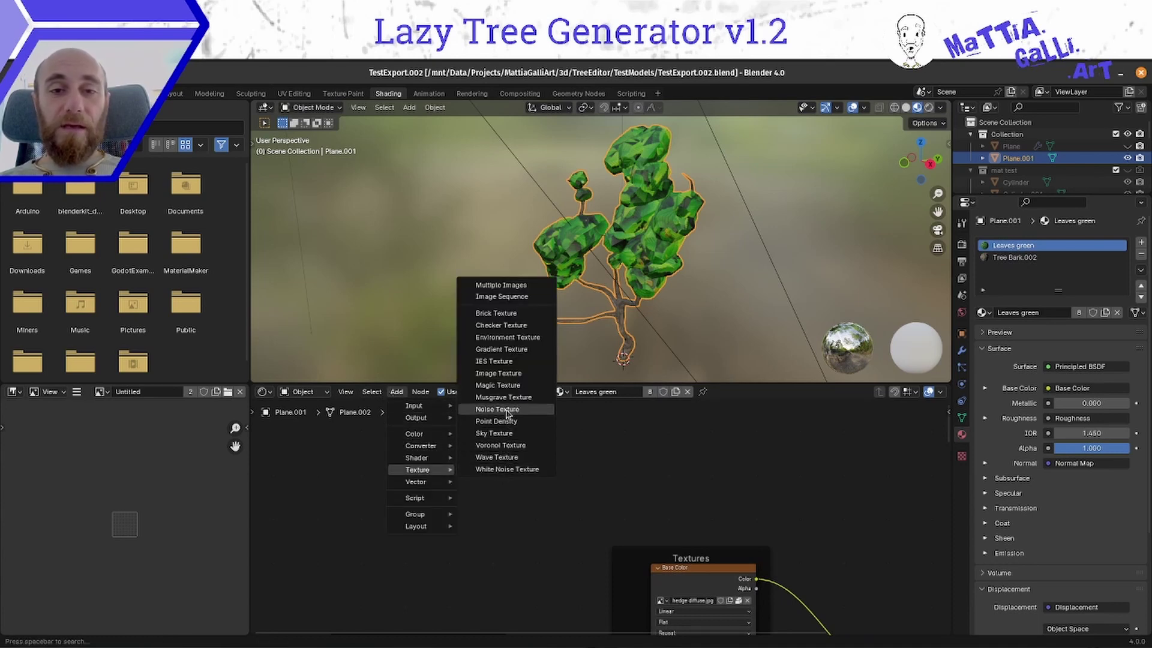
left_click(507, 374)
left_click(480, 489)
left_click(475, 491)
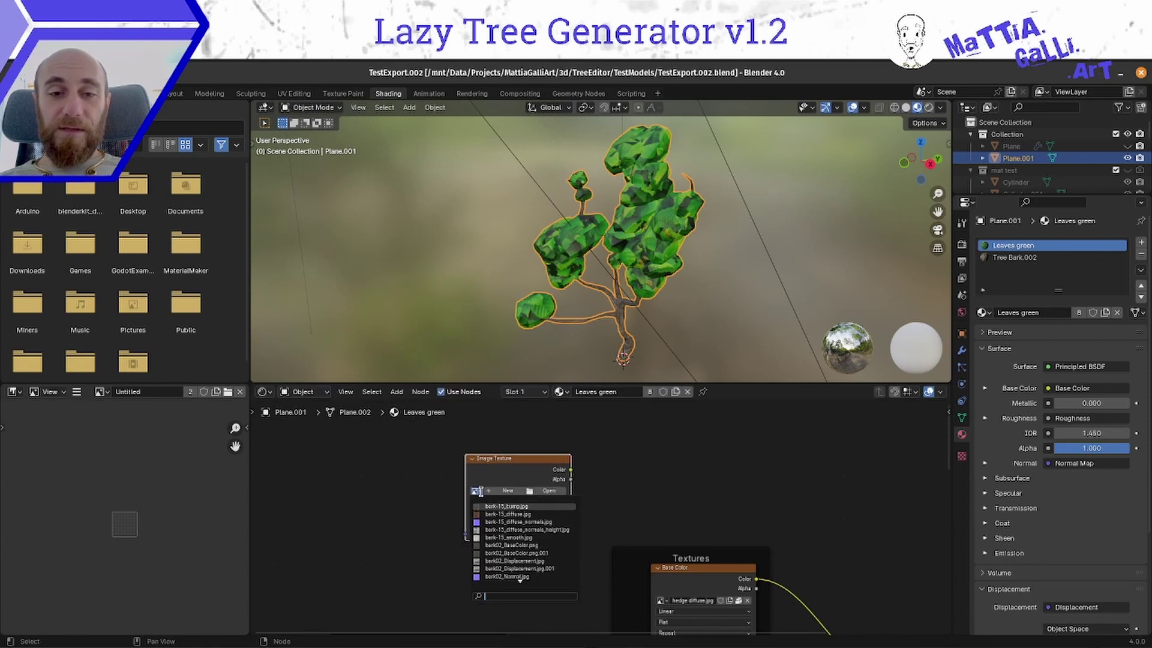
scroll(518, 577, "down", 8)
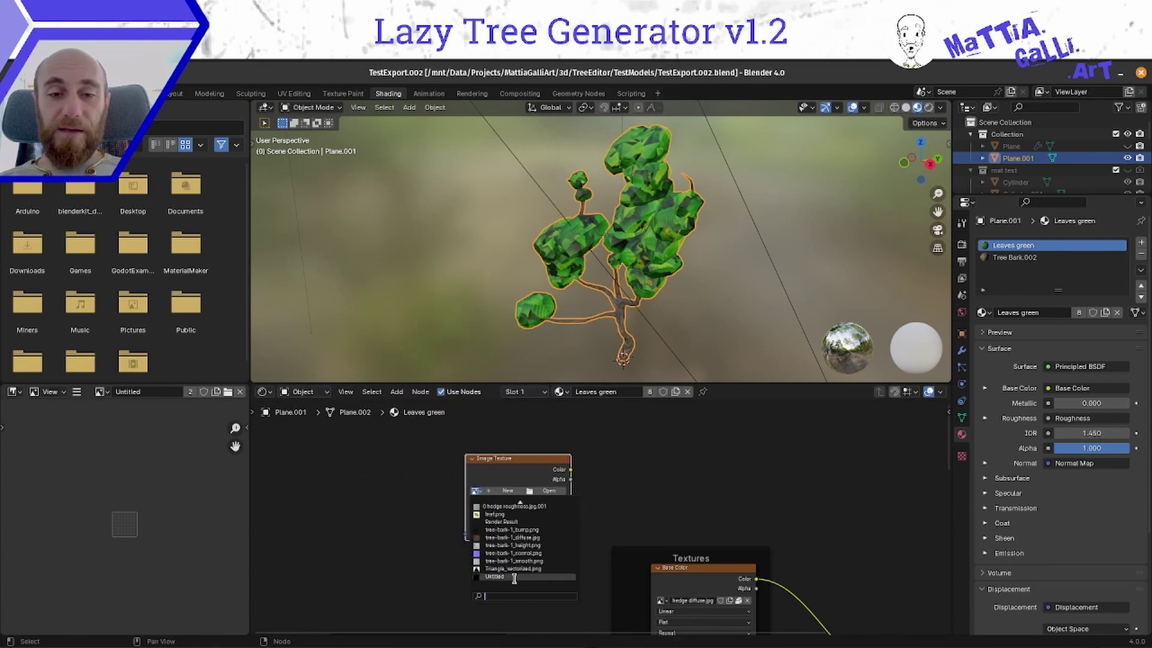
left_click(511, 578)
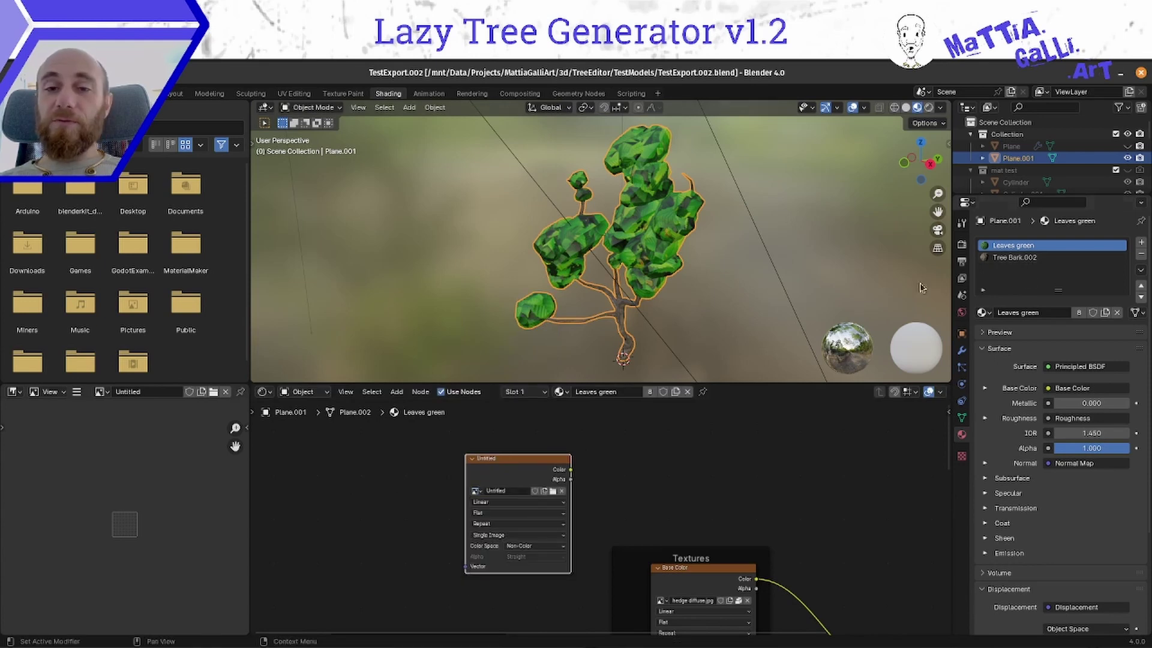
- Copy the Untitled image texture node from the Leaves green material into the Tree Bark.002 material
left_click(1010, 258)
left_click(1010, 245)
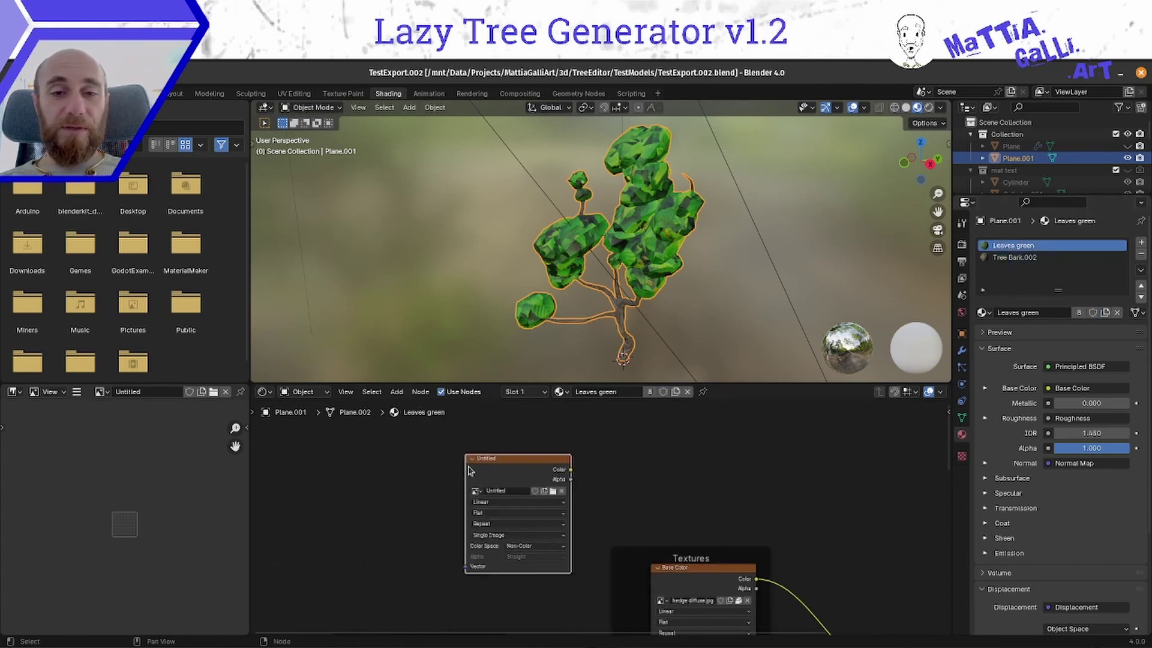
left_click(1029, 257)
left_click(1029, 246)
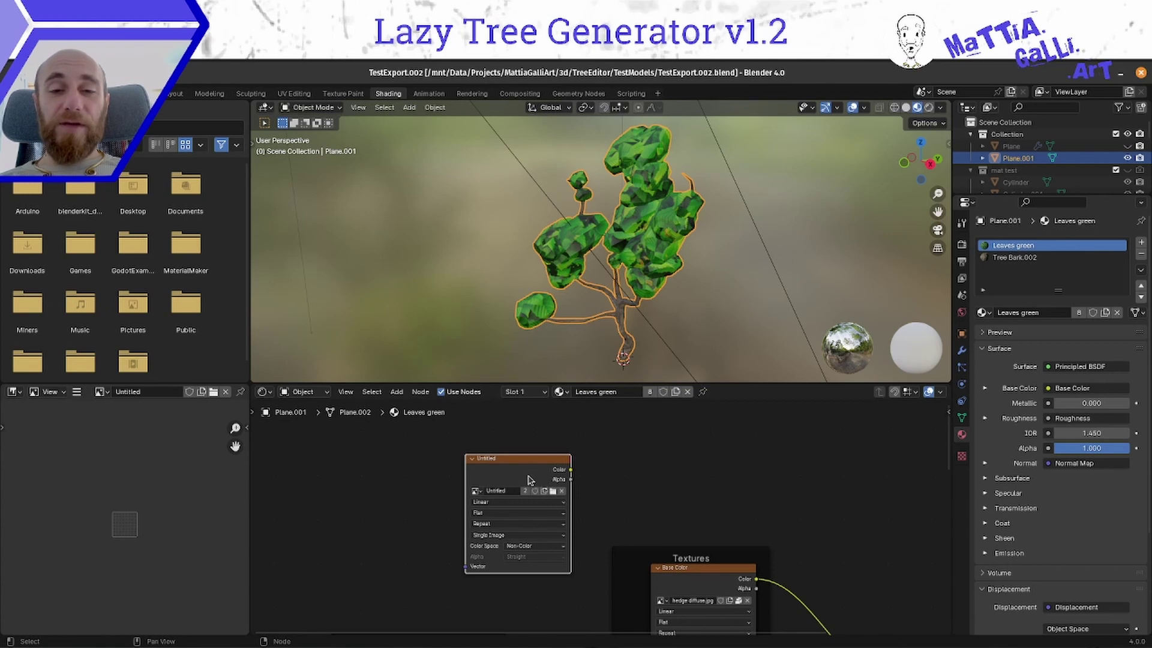
- Check the Untitled texture node in both the Leaves green and Tree Bark.002 materials
left_click(1014, 258)
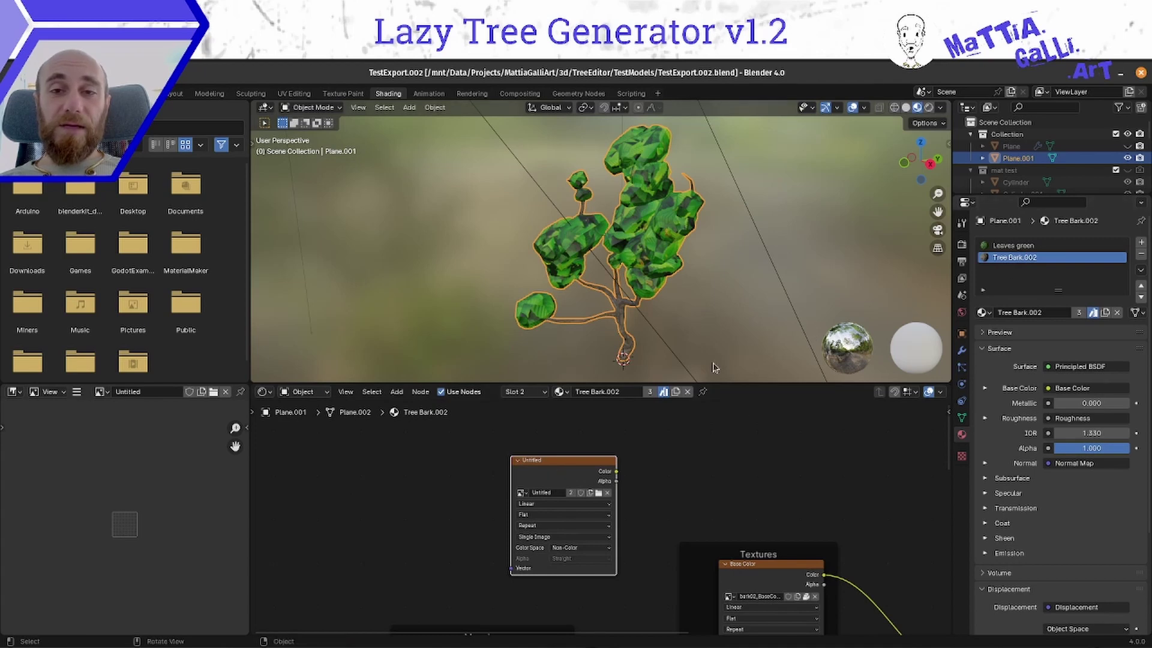
left_click(1014, 246)
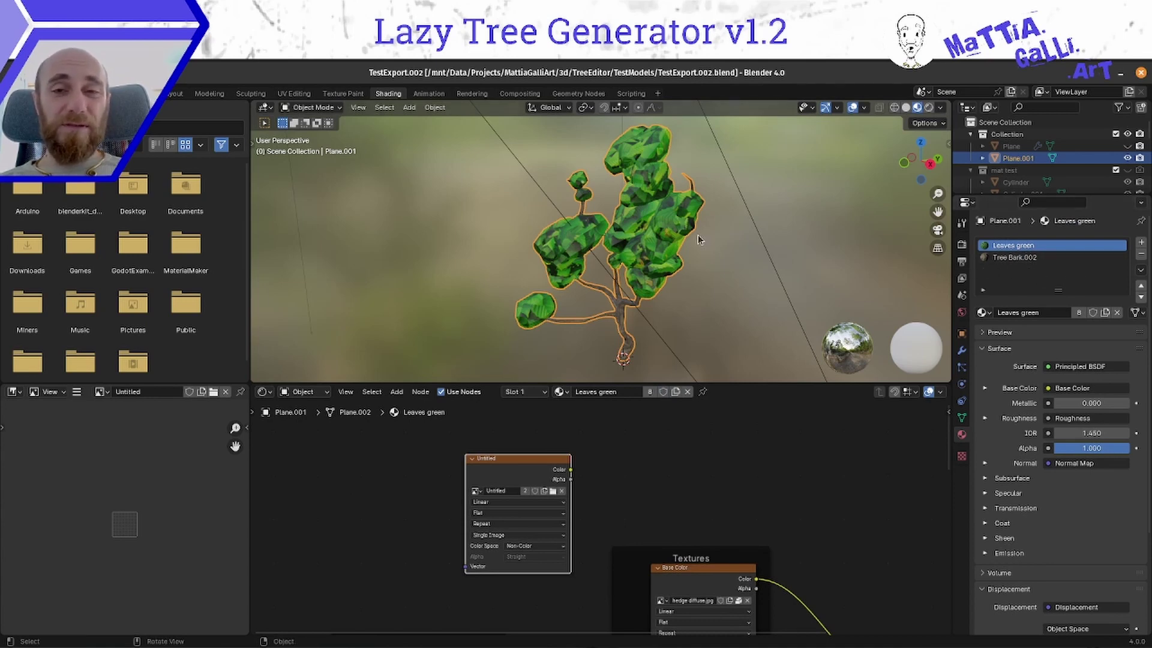
left_click(1015, 259)
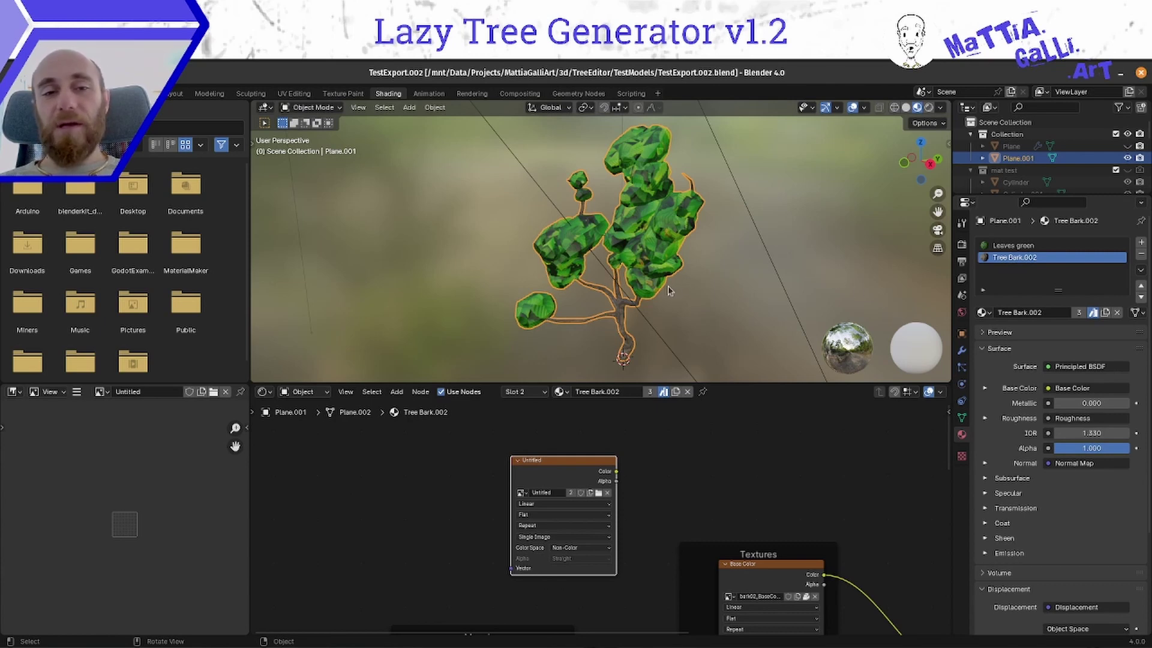
scroll(610, 309, "down", 8)
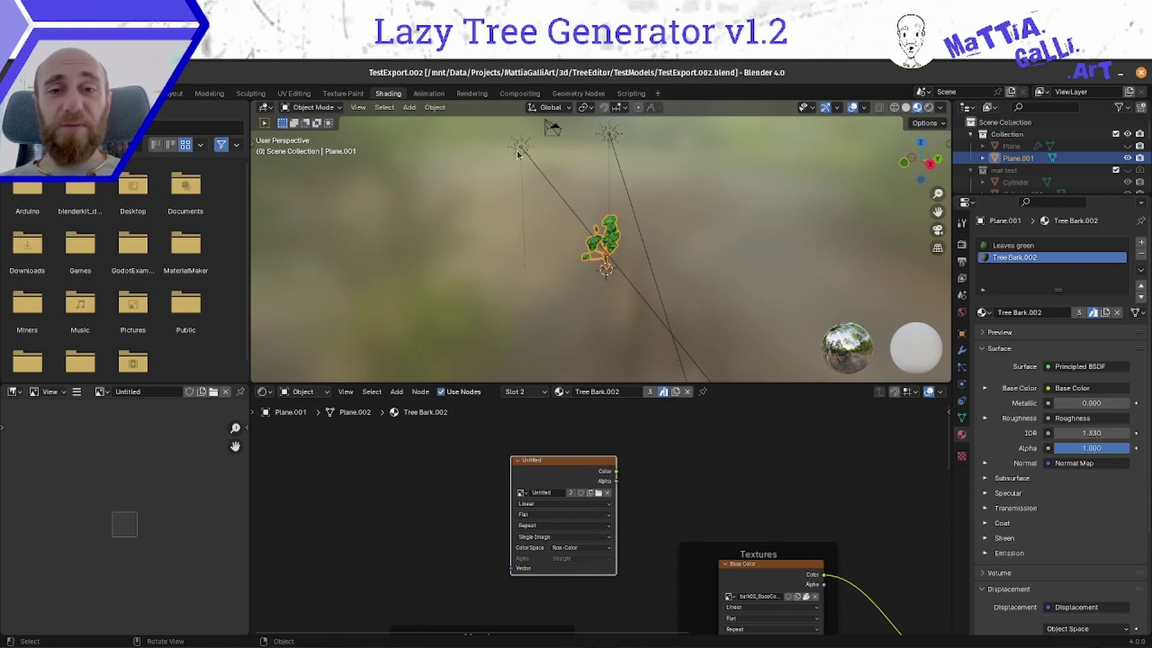
- Set the bake type to Diffuse in the Cycles render settings for the tree
scroll(585, 238, "up", 6)
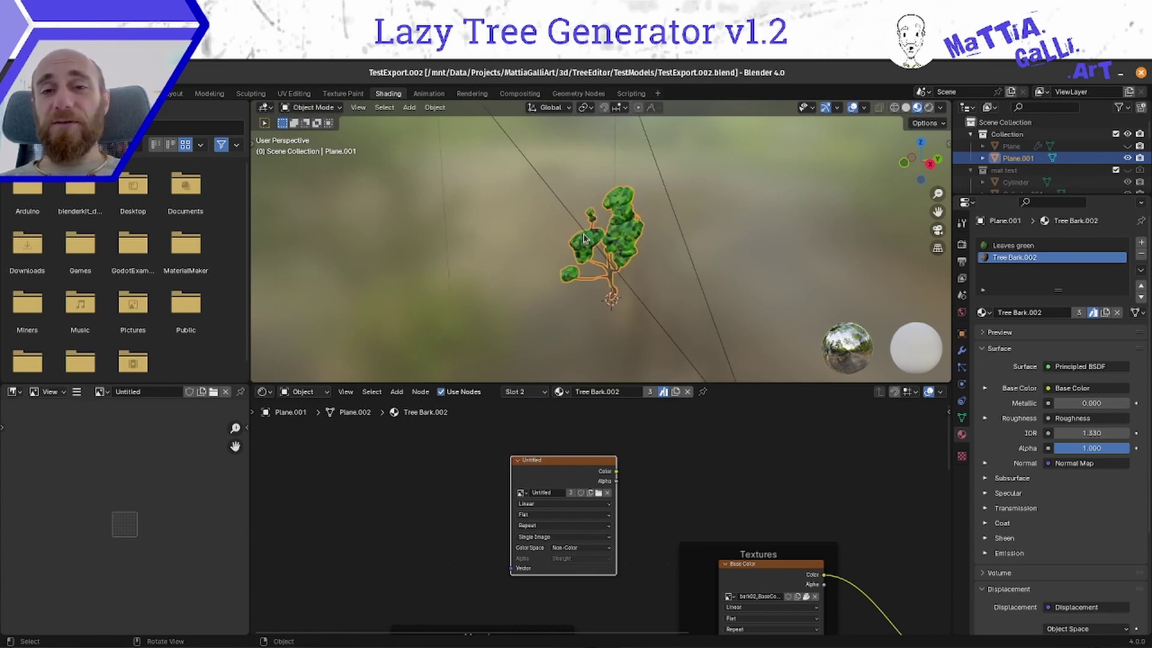
scroll(585, 238, "up", 3)
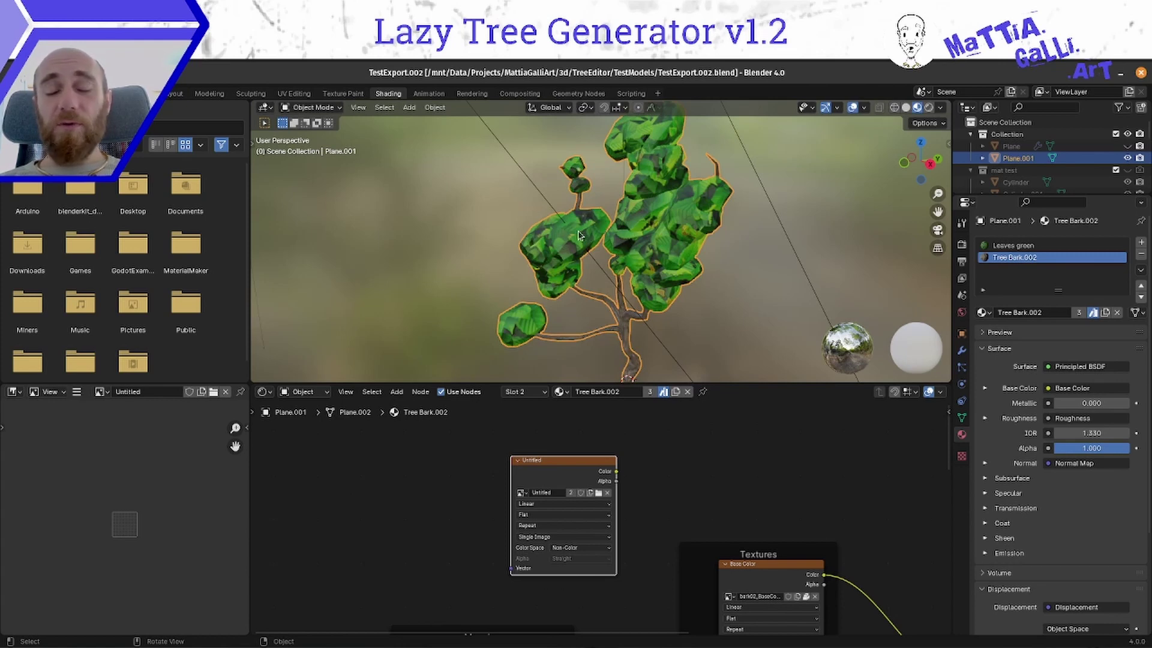
left_click(962, 246)
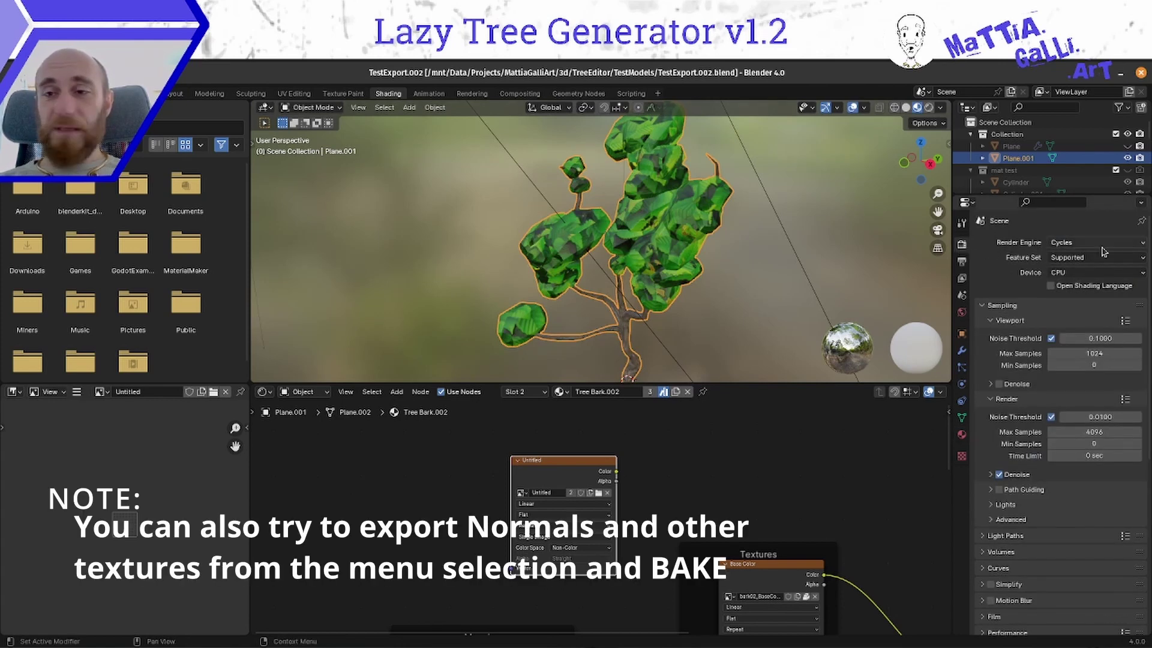
scroll(996, 360, "down", 10)
left_click(996, 350)
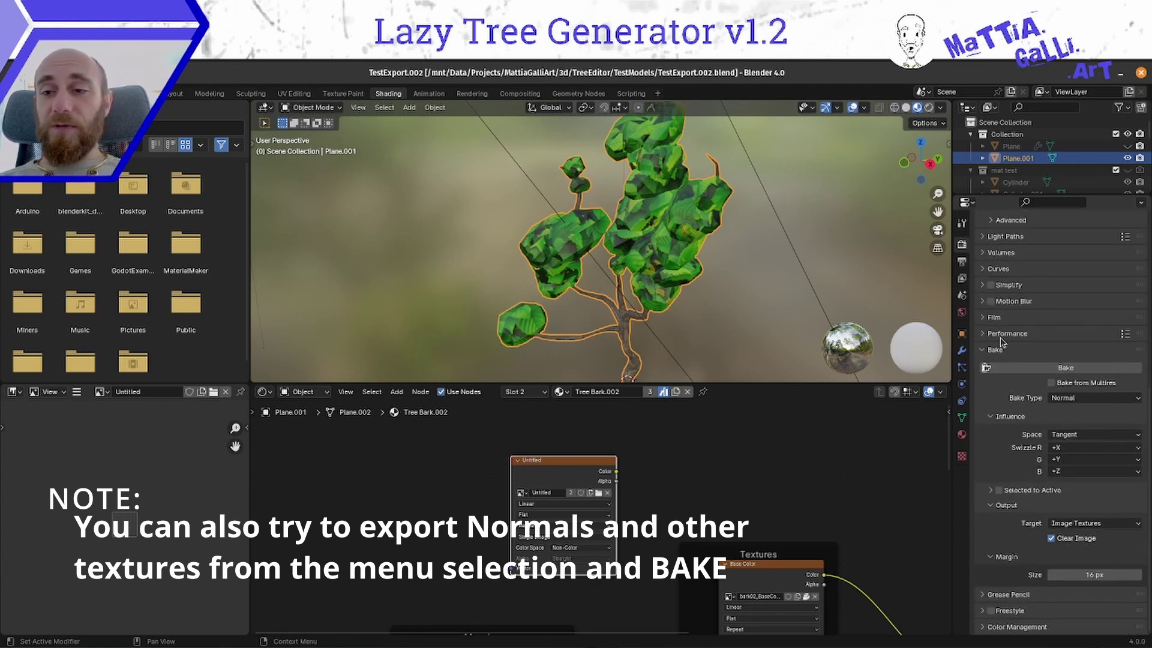
left_click(1094, 398)
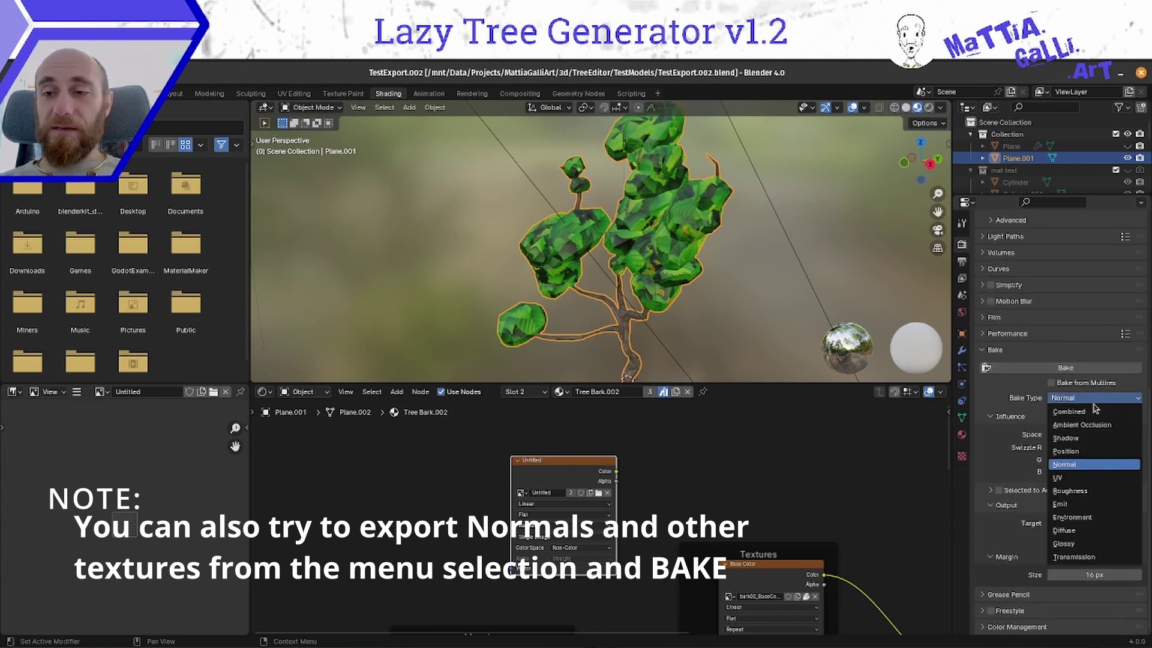
left_click(1071, 530)
scroll(1041, 456, "down", 1)
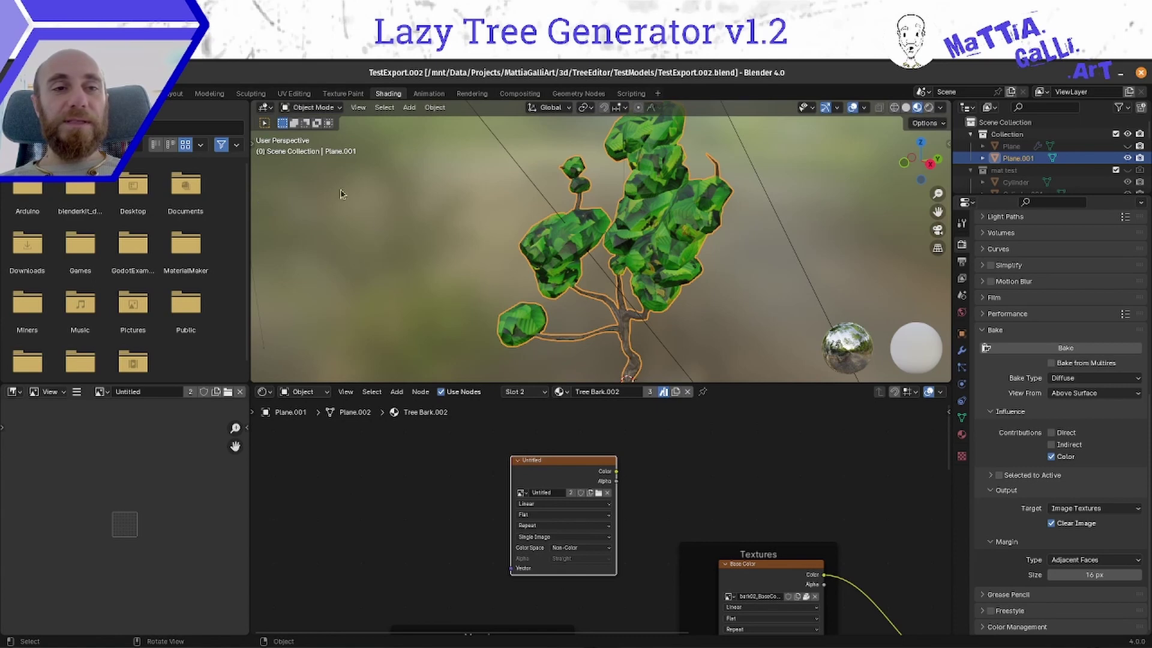
- Open TestExport.003.blend and inspect the Tree Color.png texture used by the material's Base Color node
left_click(27, 93)
mouse_move(60, 105)
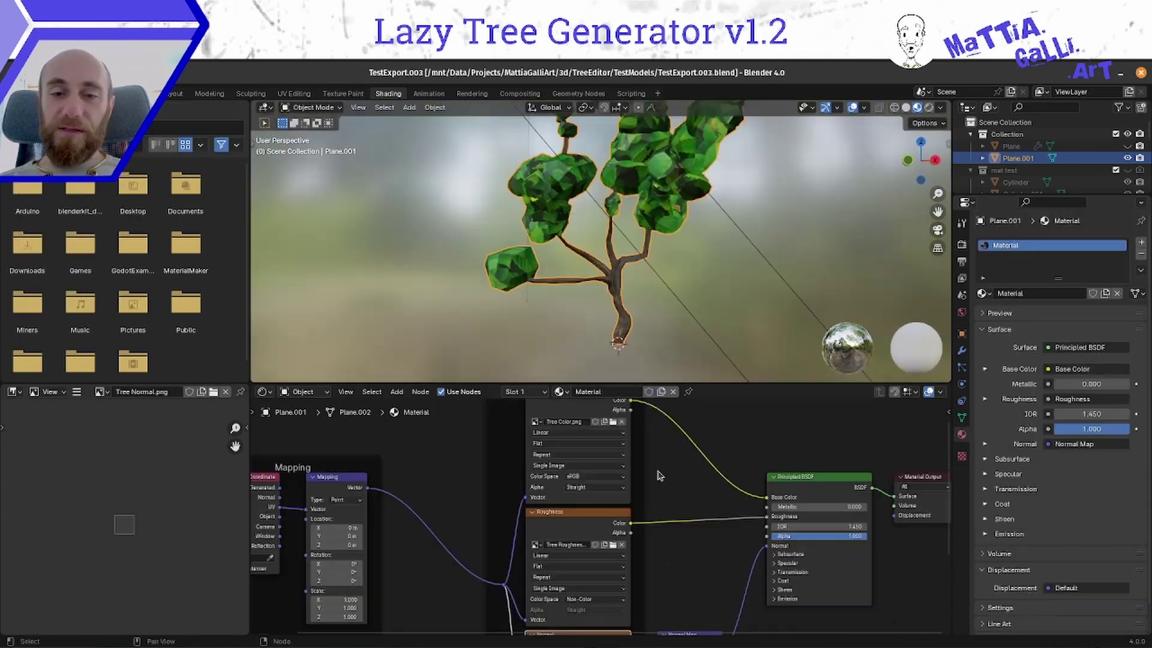
middle_click_drag(648, 453, 703, 523)
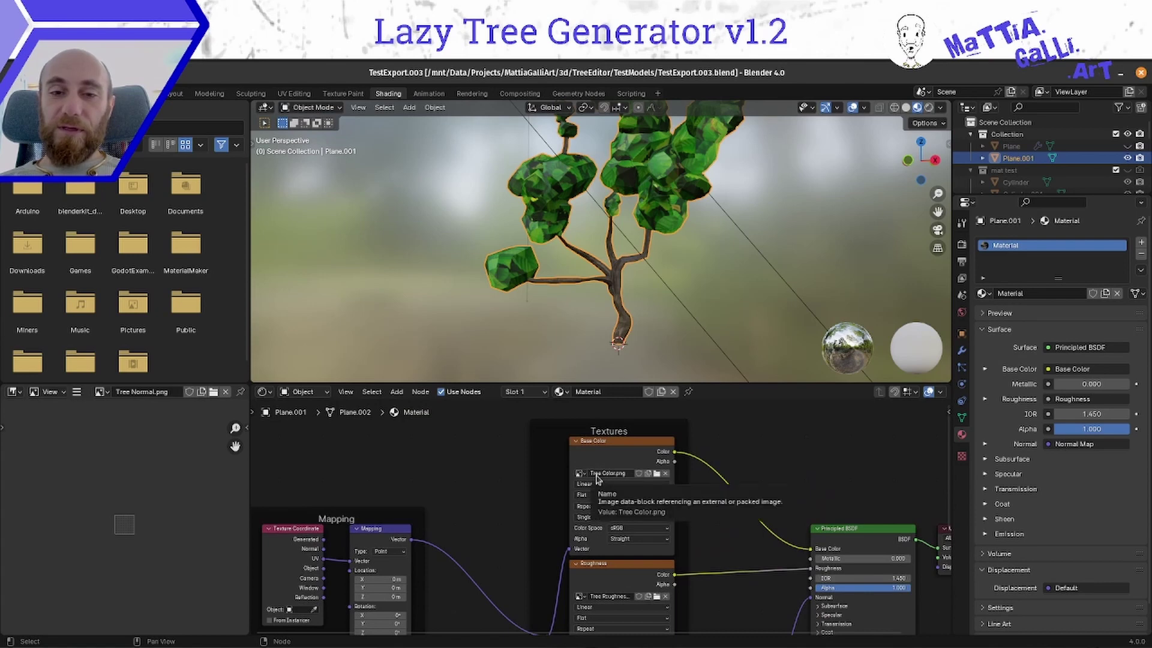
left_click(587, 453)
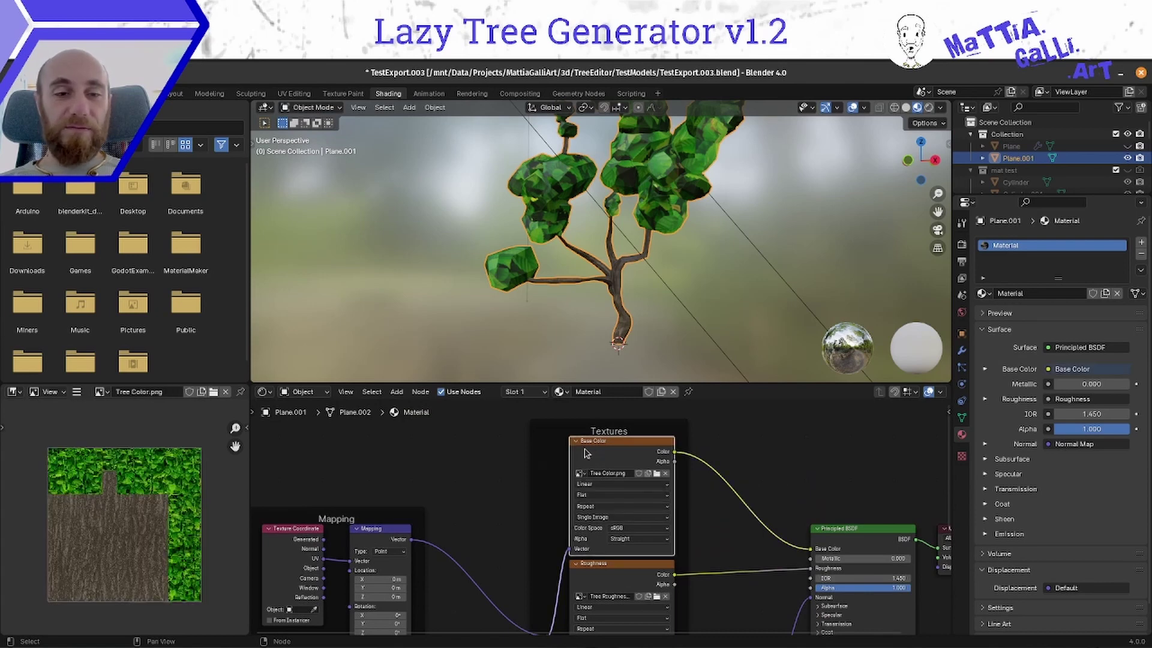
scroll(142, 495, "up", 3)
scroll(120, 532, "down", 2)
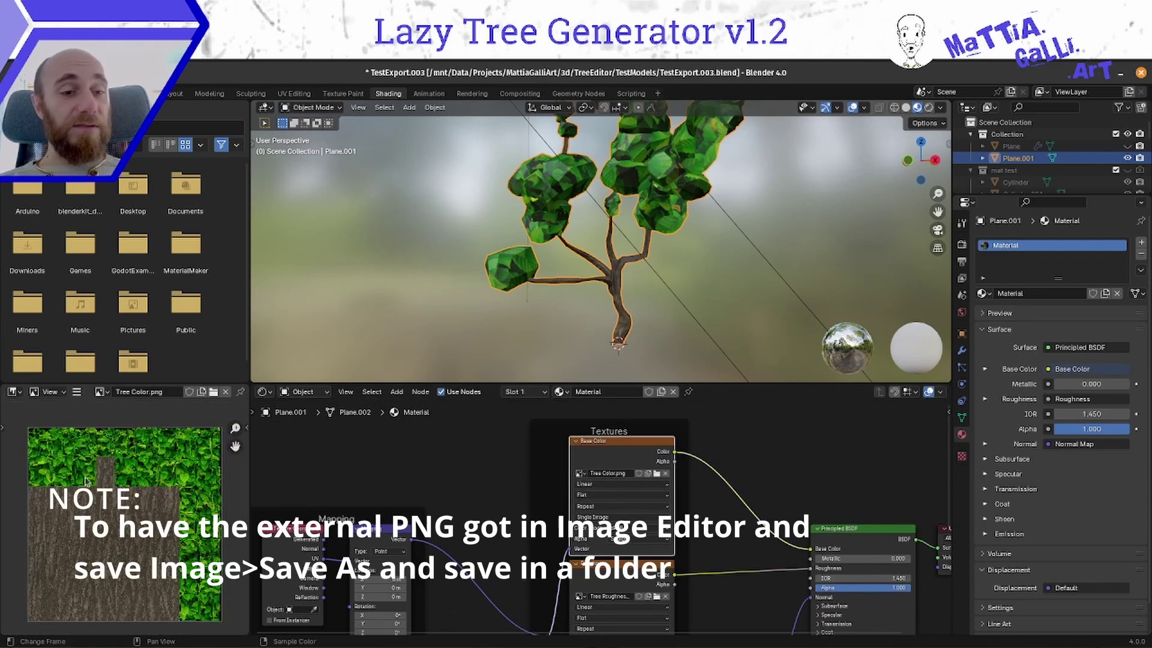
key("Home")
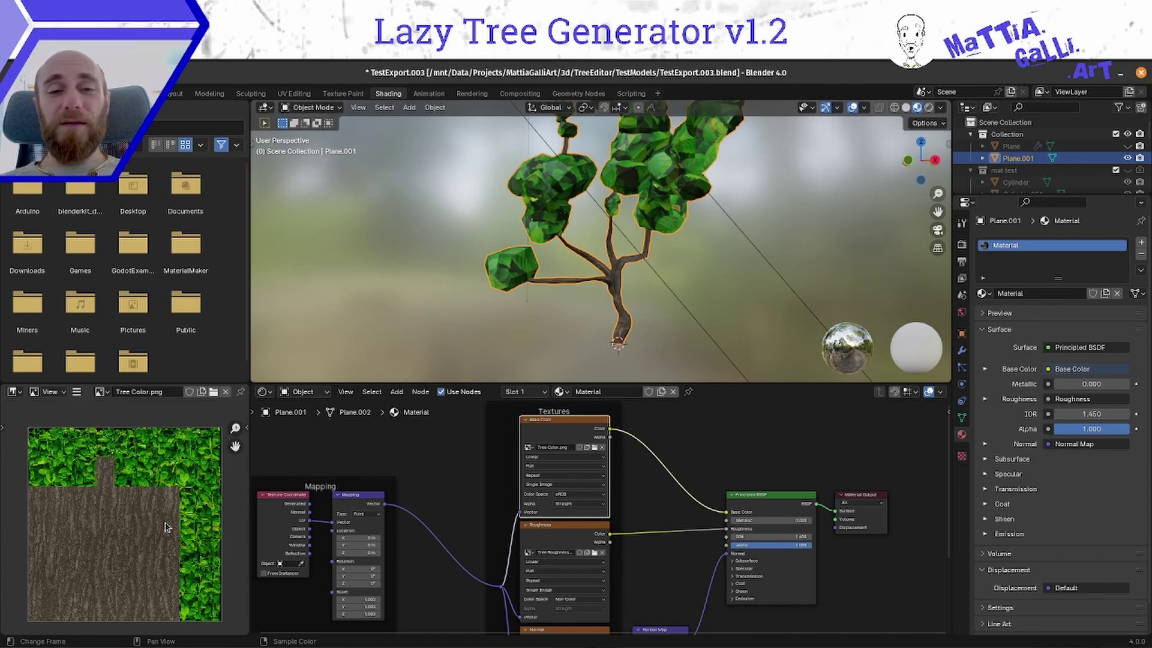
- Switch to Material Maker, bring up the TreeExample.ptex graph and preview its Image node with the baked tree texture
key("alt+Tab")
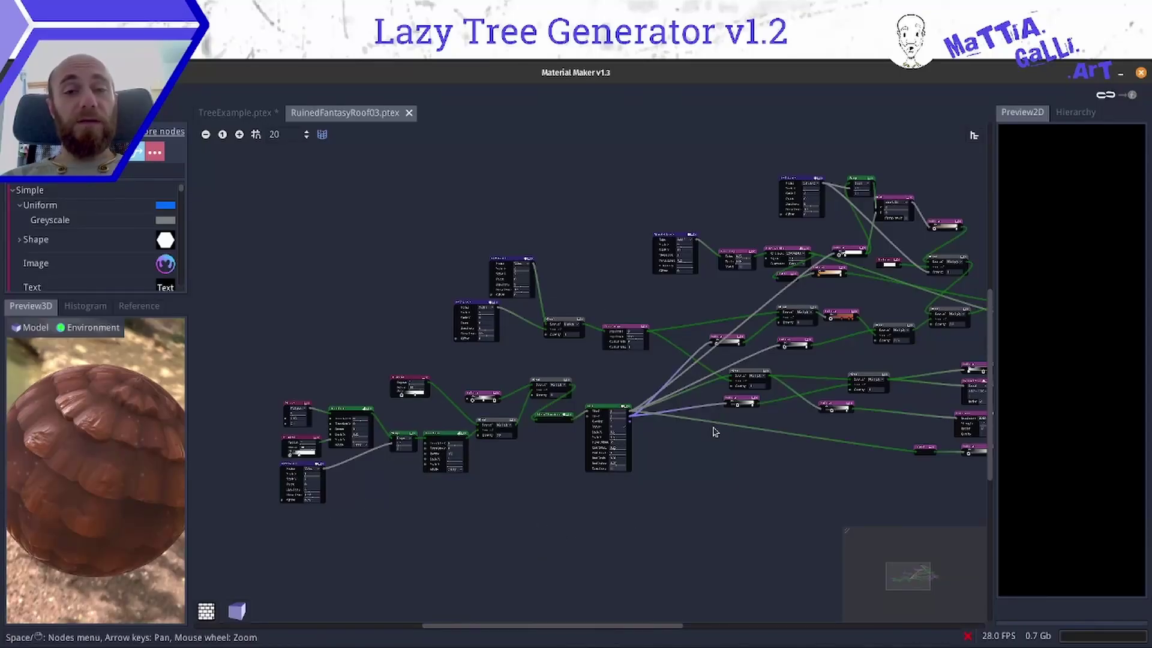
middle_click_drag(415, 305, 268, 296)
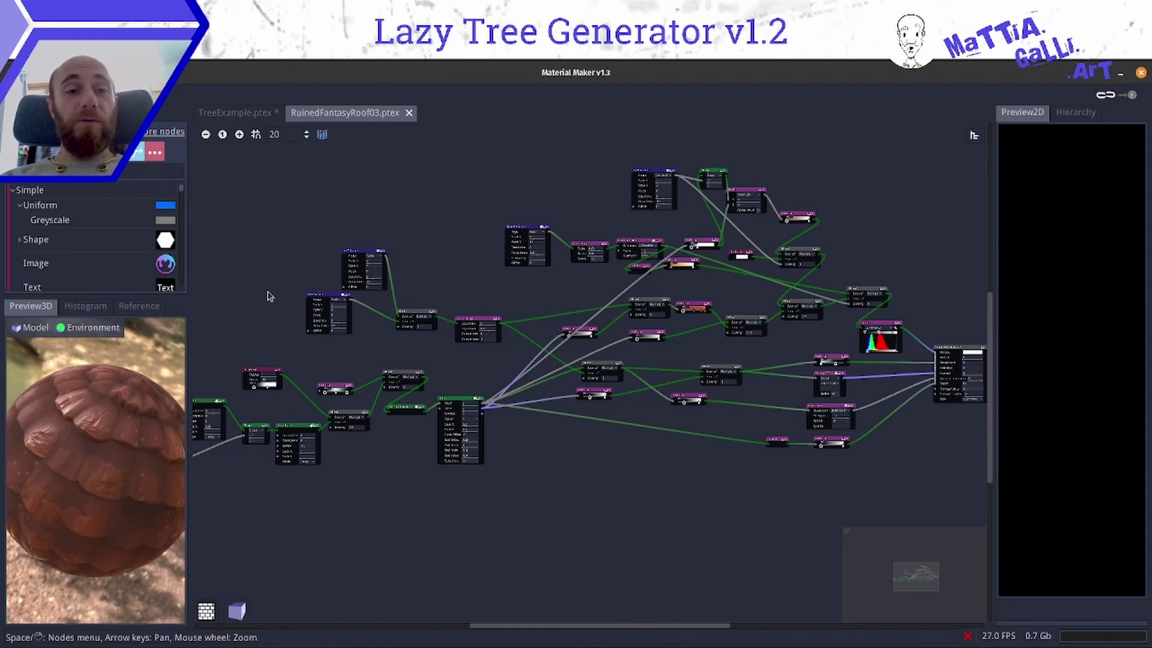
left_click(236, 112)
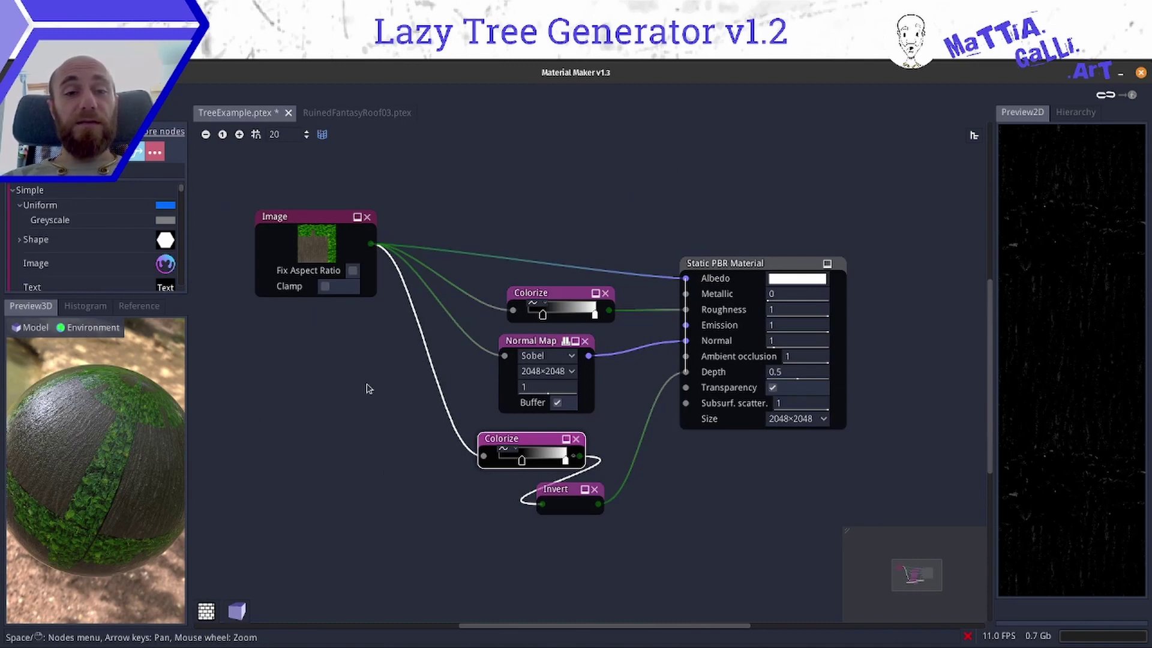
left_click_drag(308, 223, 311, 243)
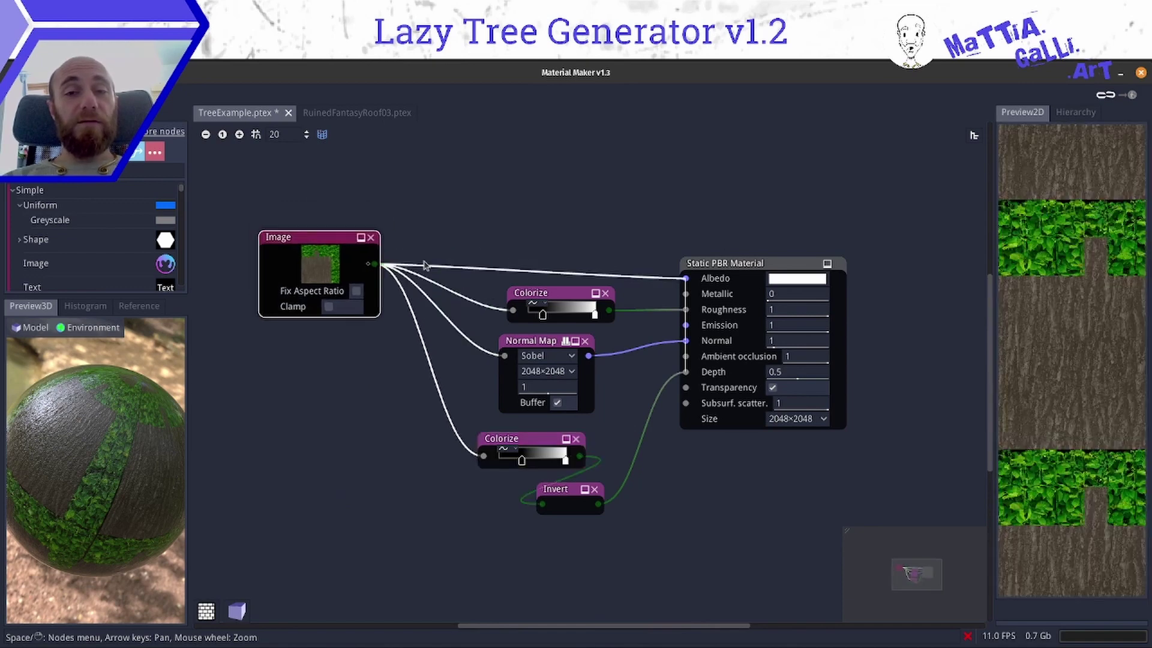
left_click_drag(375, 267, 500, 233)
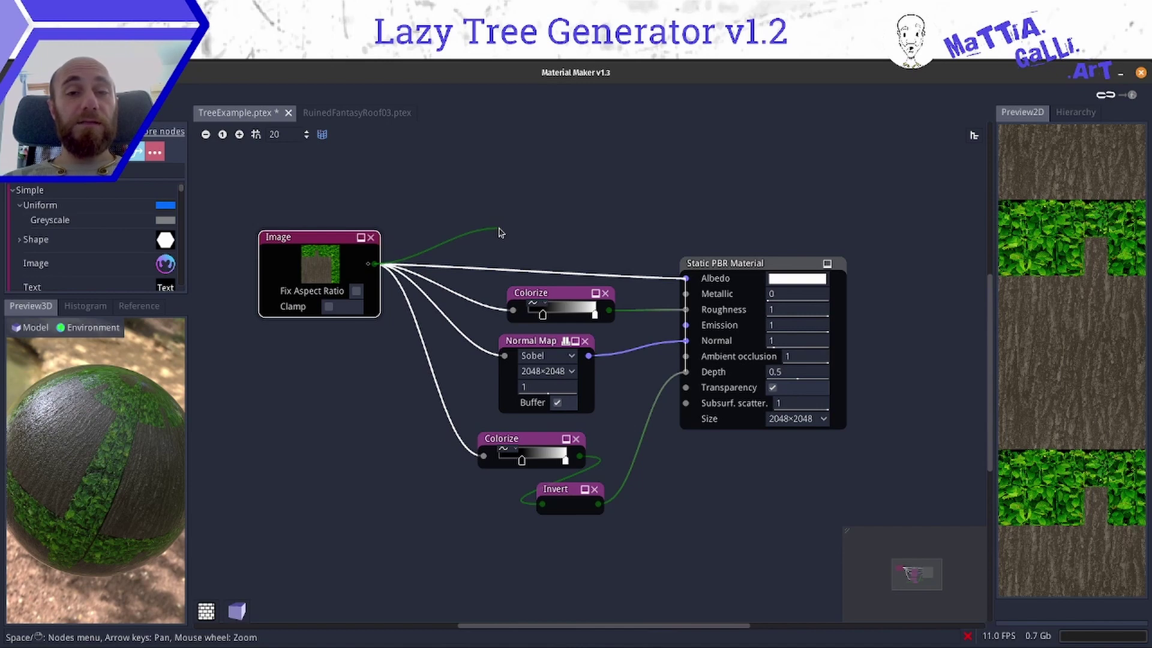
left_click_drag(499, 229, 499, 229)
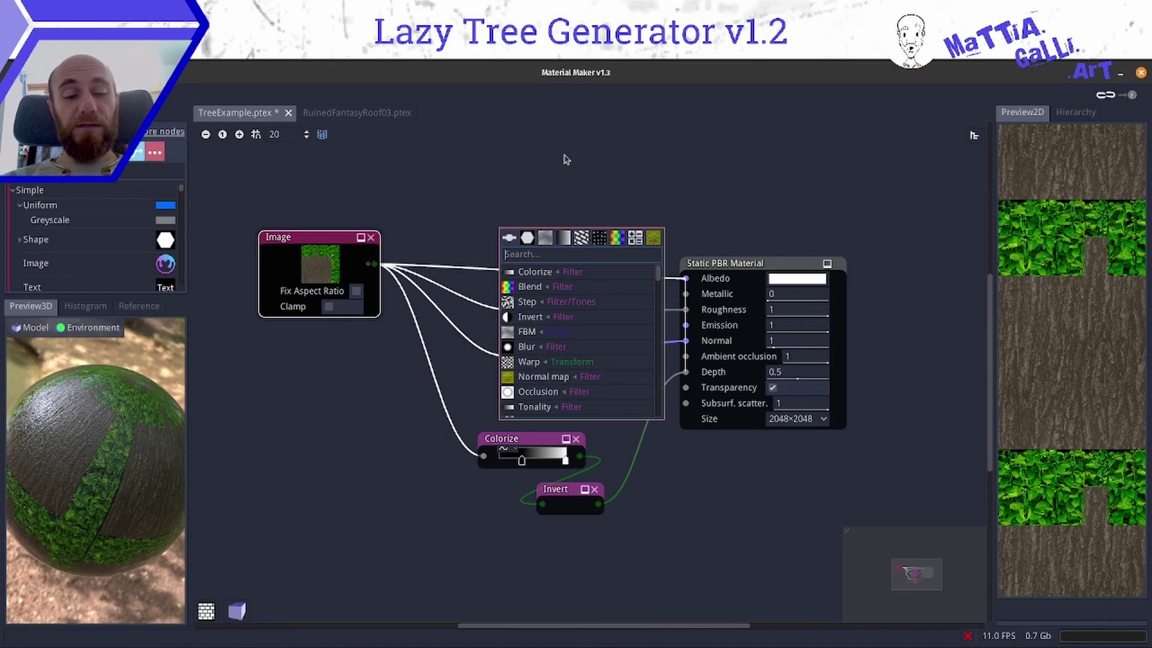
type("colorize")
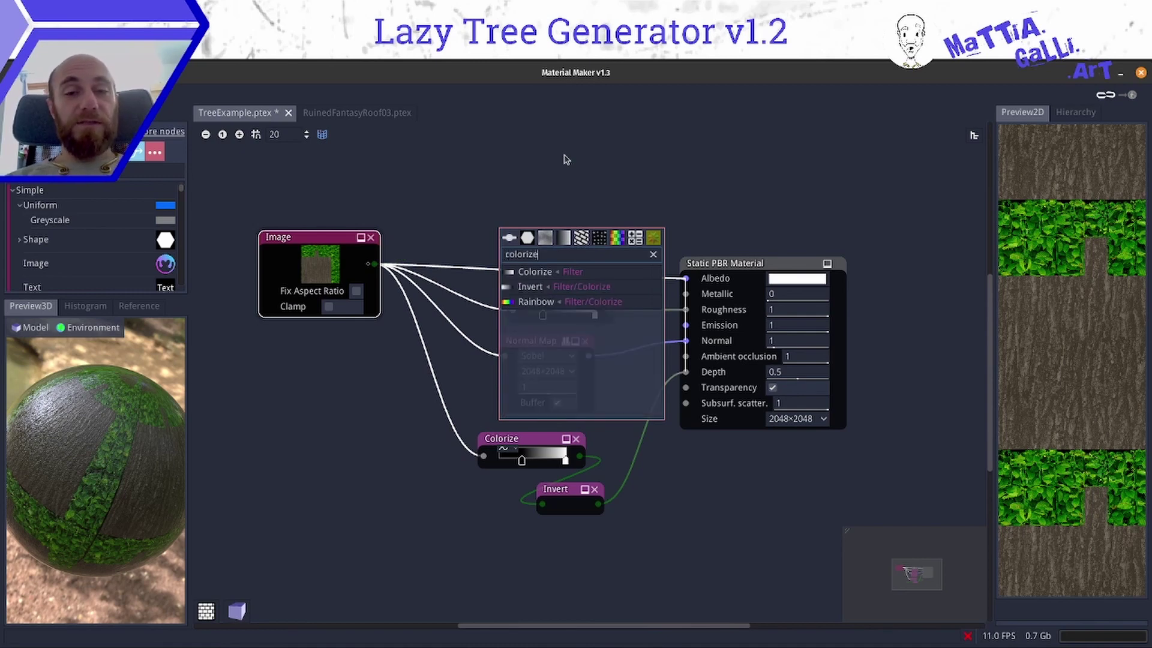
key("ctrl+a")
type("normal")
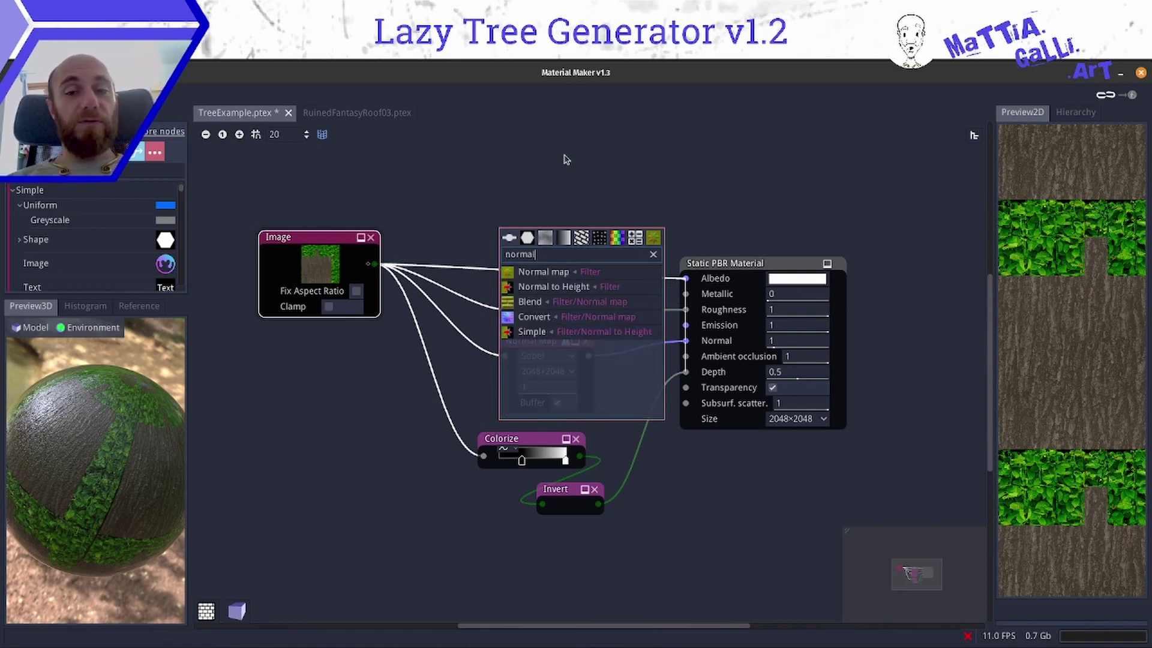
left_click(566, 159)
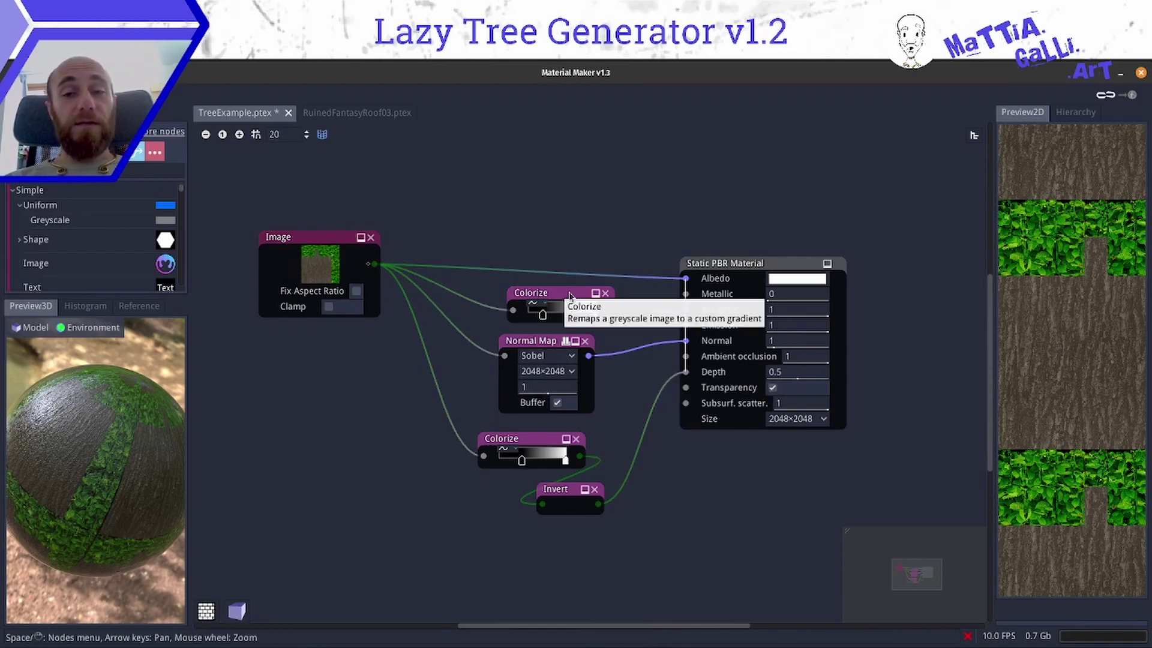
- Preview the outputs of the Normal Map node and of the Colorize node that feeds Invert
left_click(541, 343)
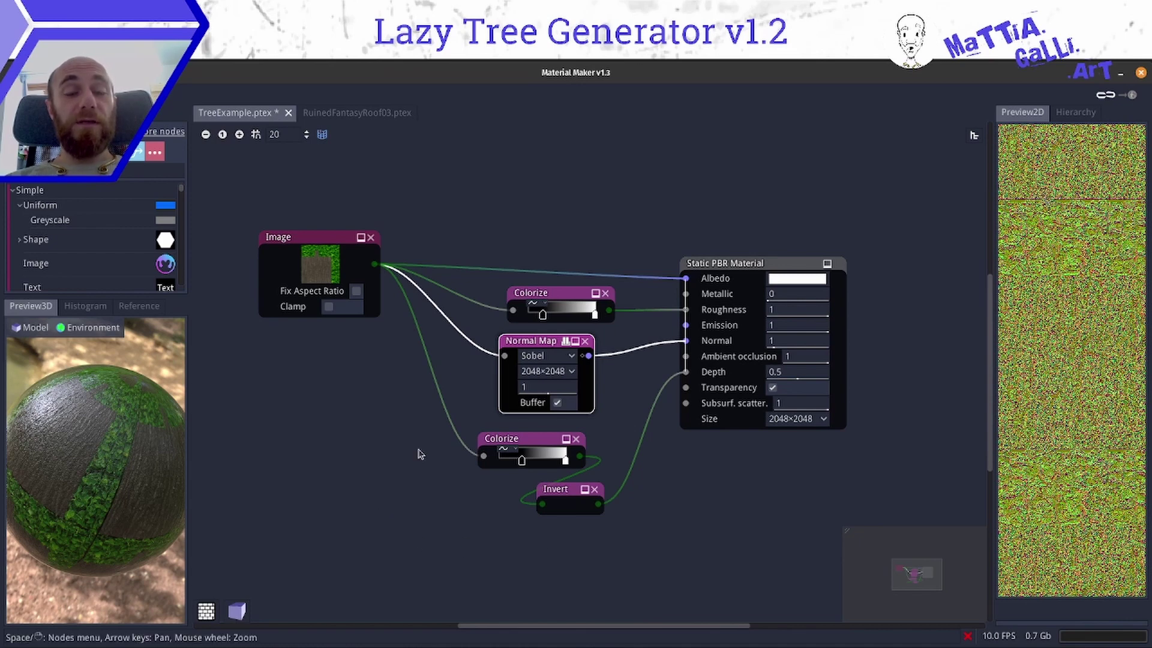
left_click(528, 441)
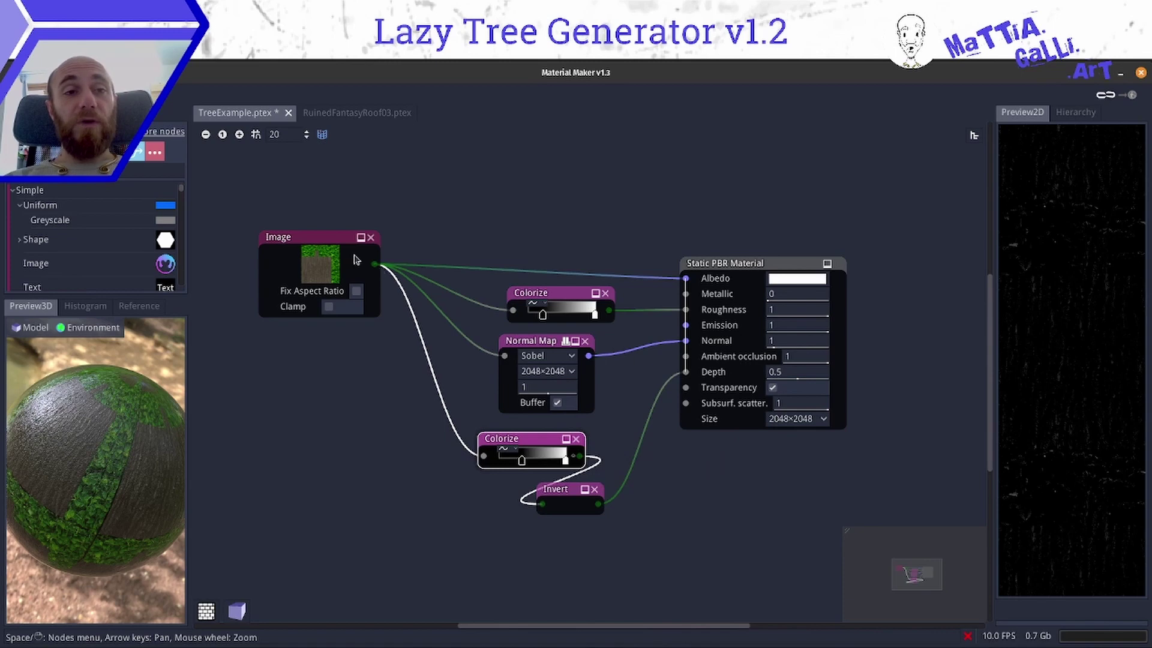
- Open the material export dialog for the Blender format and check its file type options
left_click(14, 94)
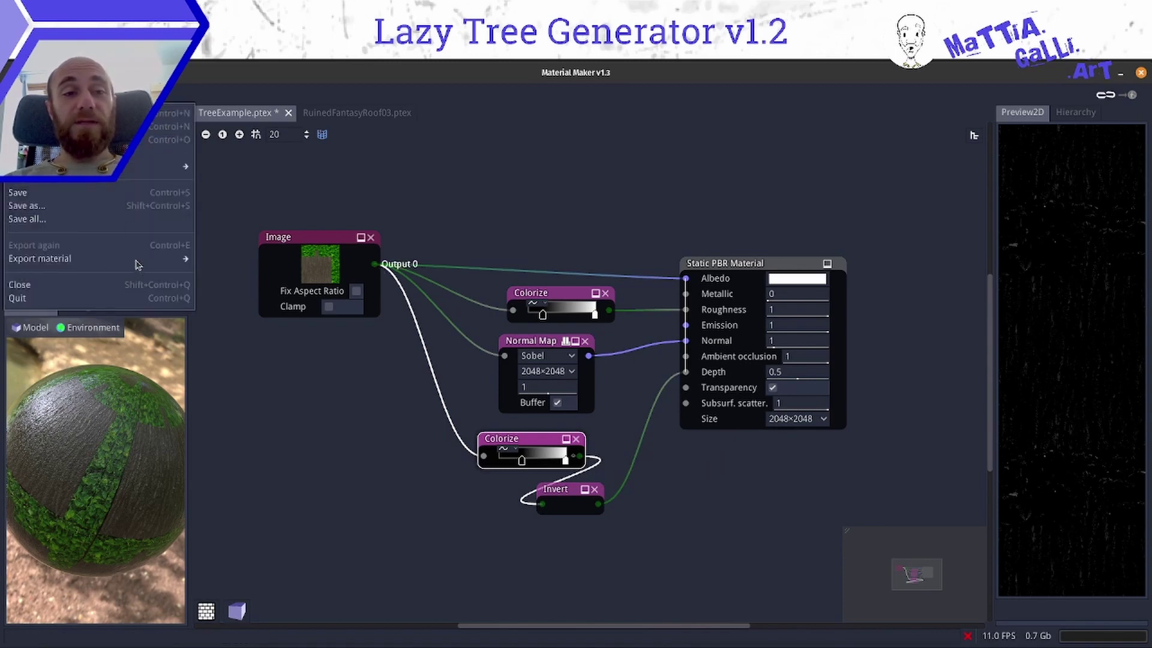
mouse_move(137, 265)
left_click(213, 258)
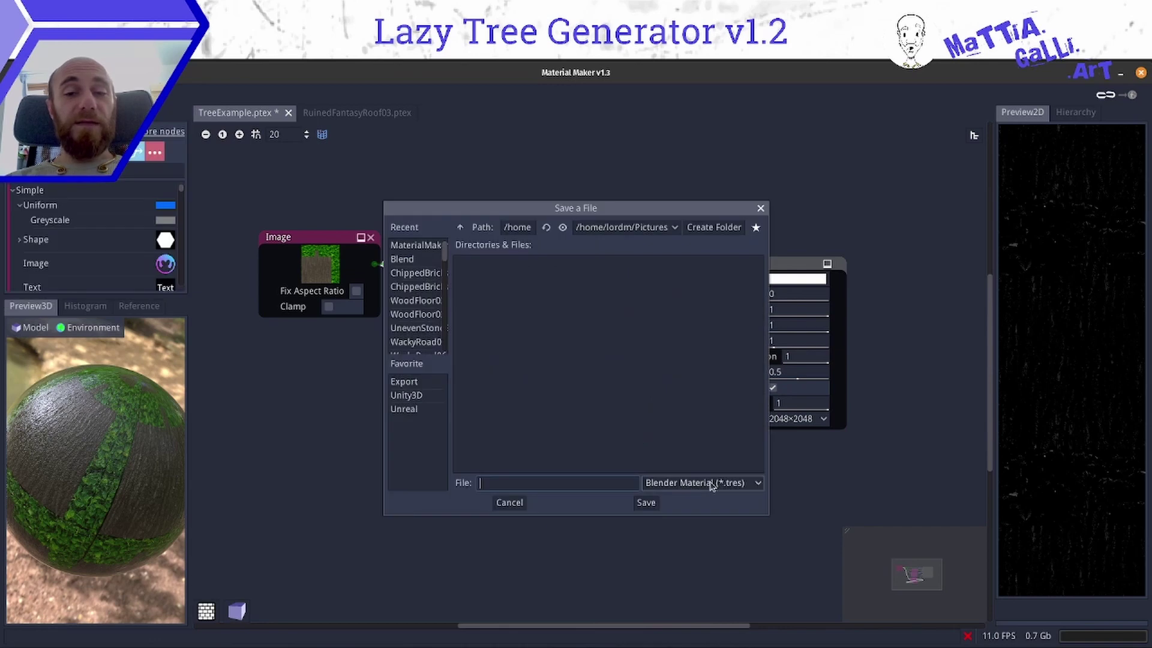
left_click(710, 486)
left_click(686, 511)
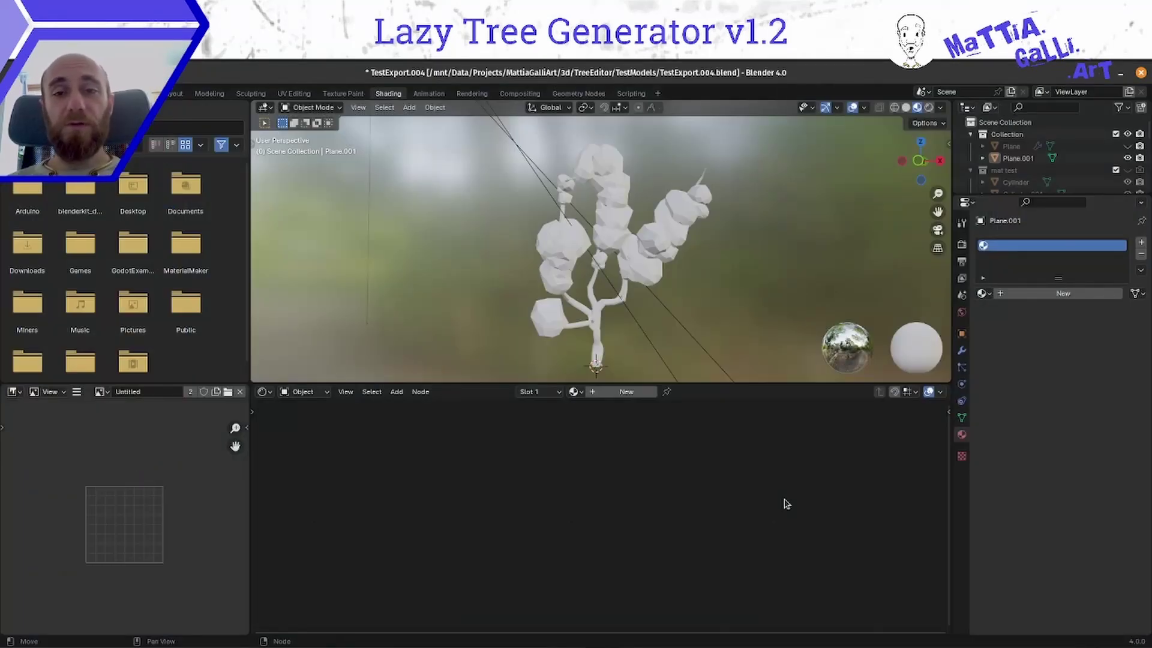
- Remove the empty material slot from the untextured tree and create a new material for it
left_click(665, 252)
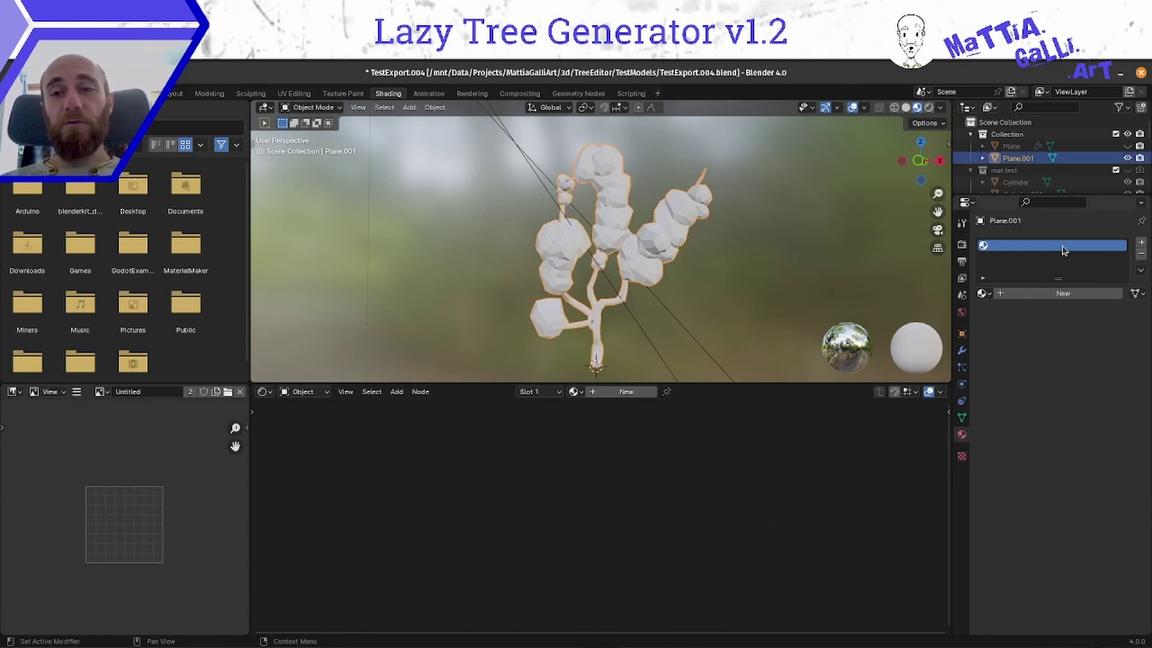
left_click(1141, 255)
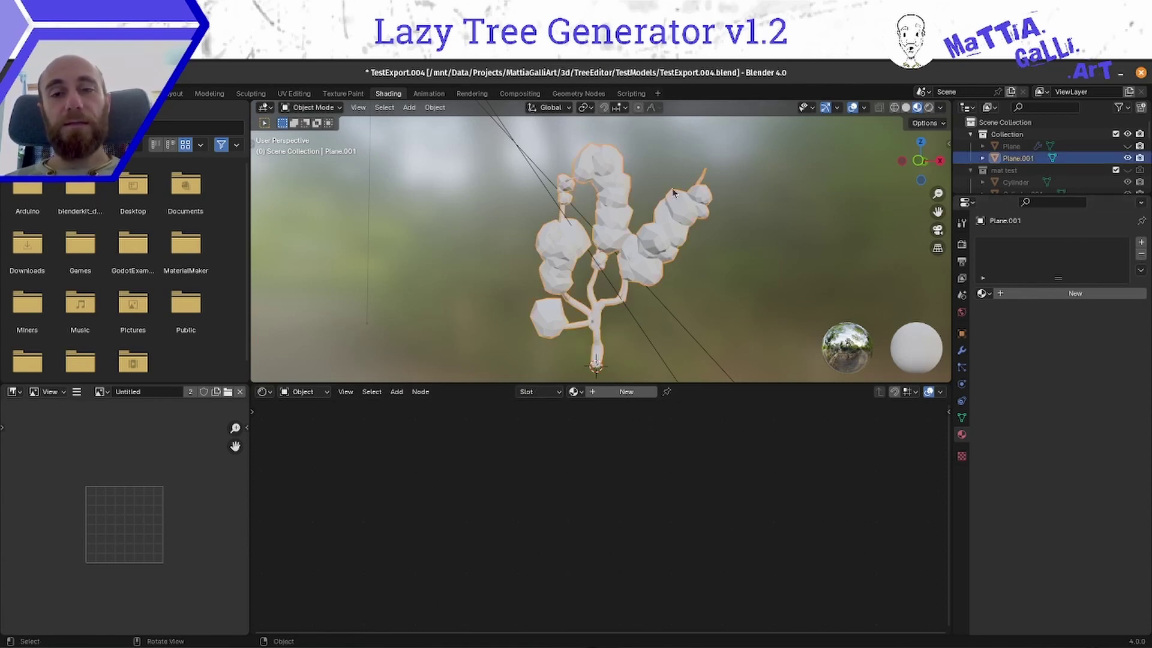
left_click(607, 394)
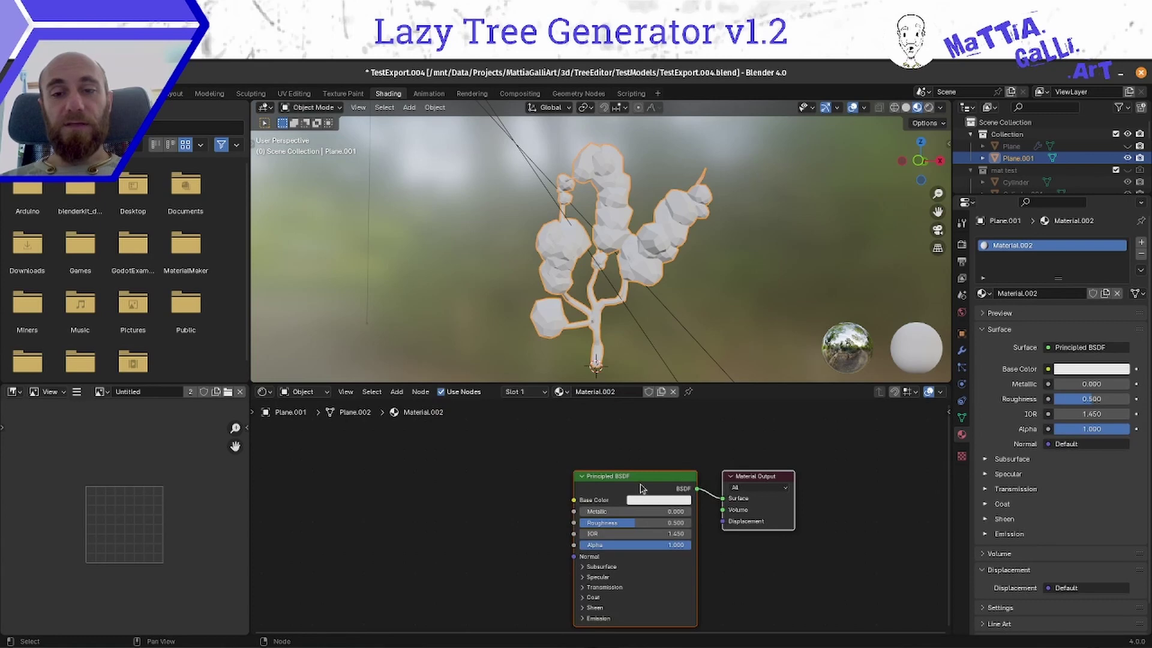
left_click(758, 574)
middle_click_drag(757, 574, 755, 559)
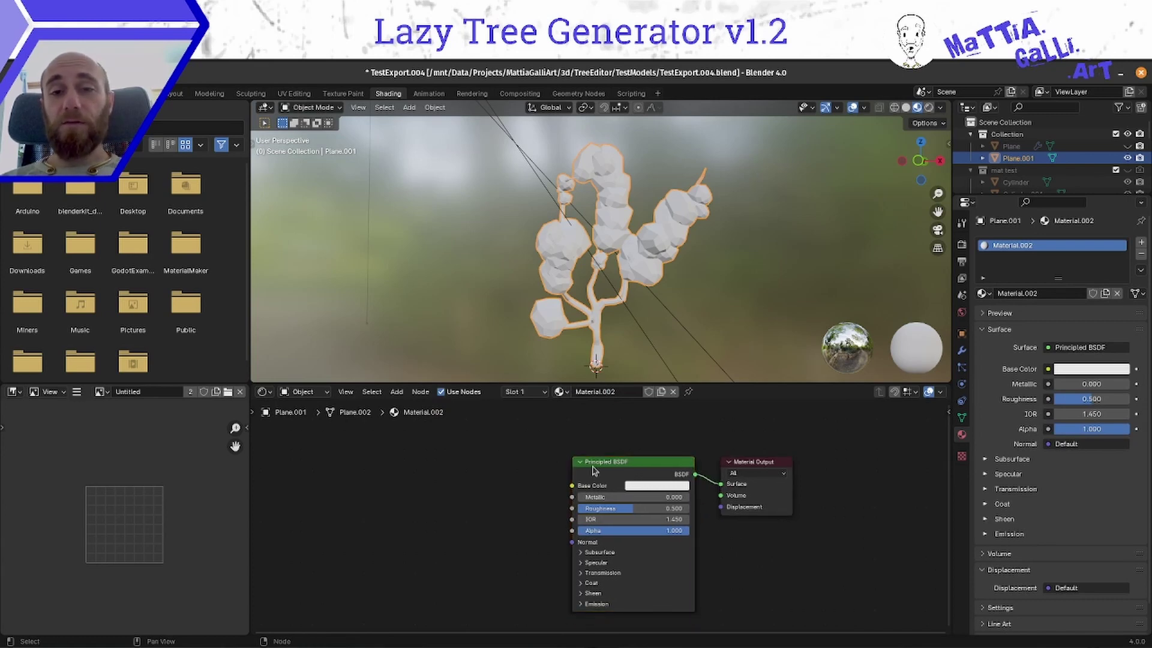
- Search the add-ons preferences for "node" to check whether Node Wrangler is enabled, and close the preferences
key("alt+Tab")
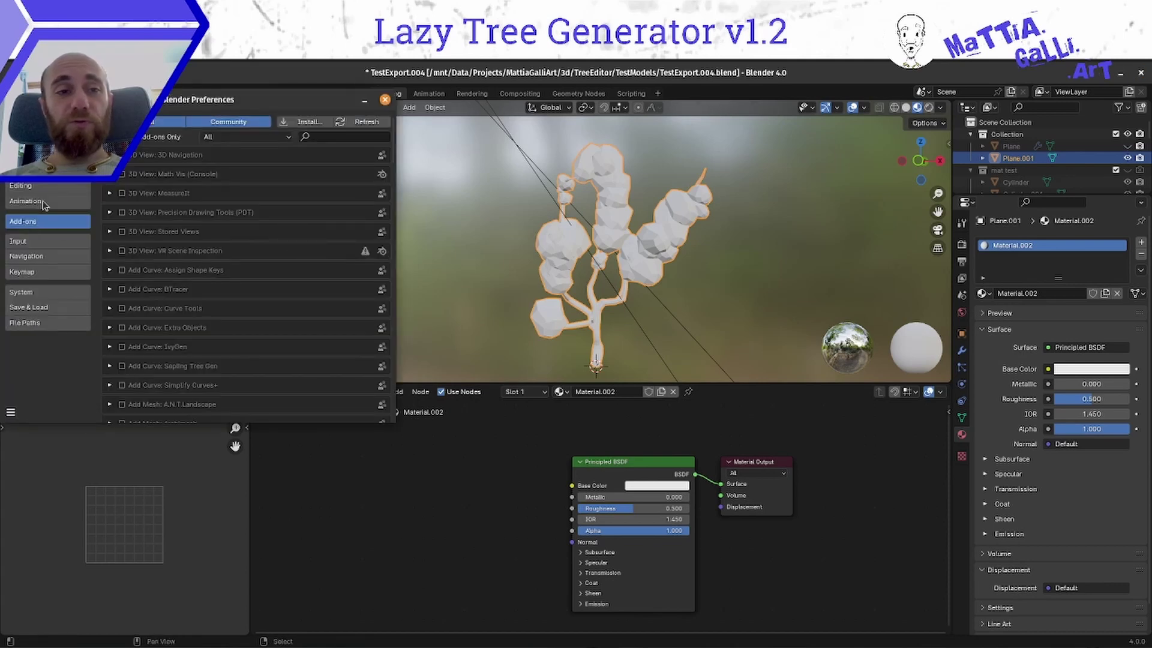
left_click_drag(120, 101, 235, 143)
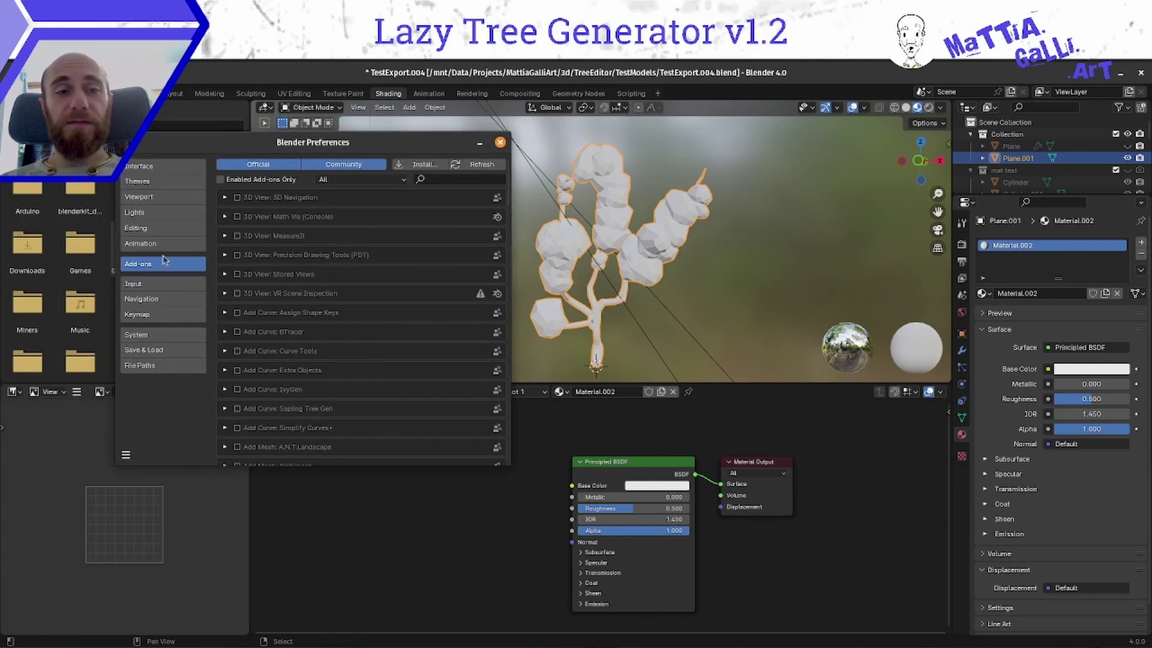
left_click(450, 179)
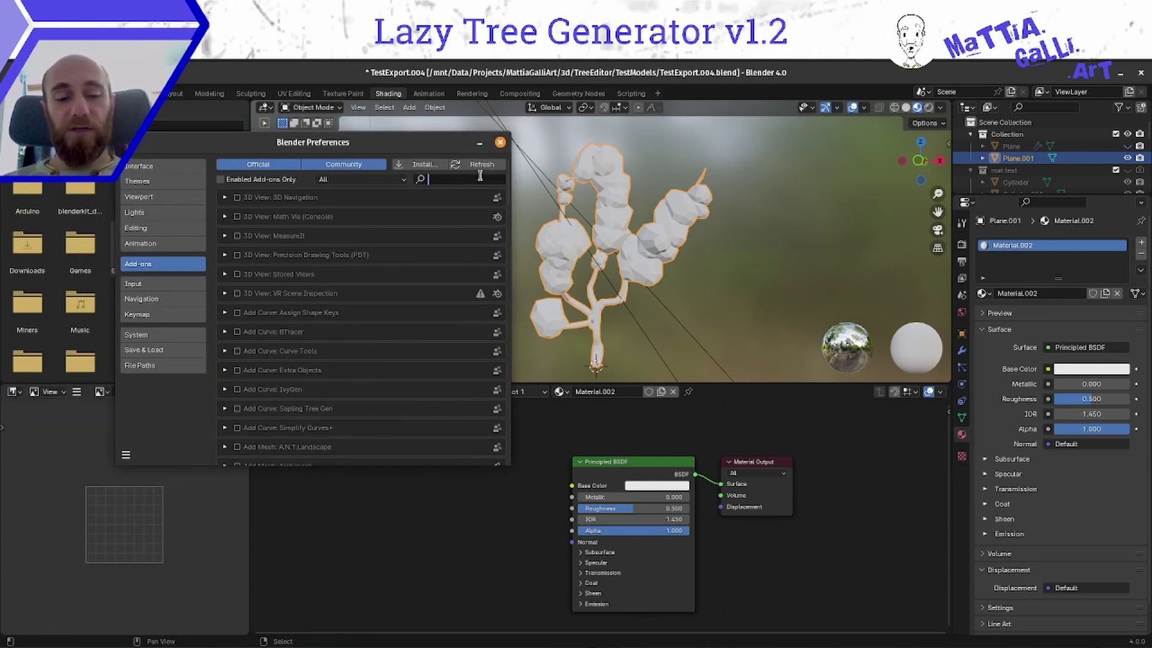
type("node")
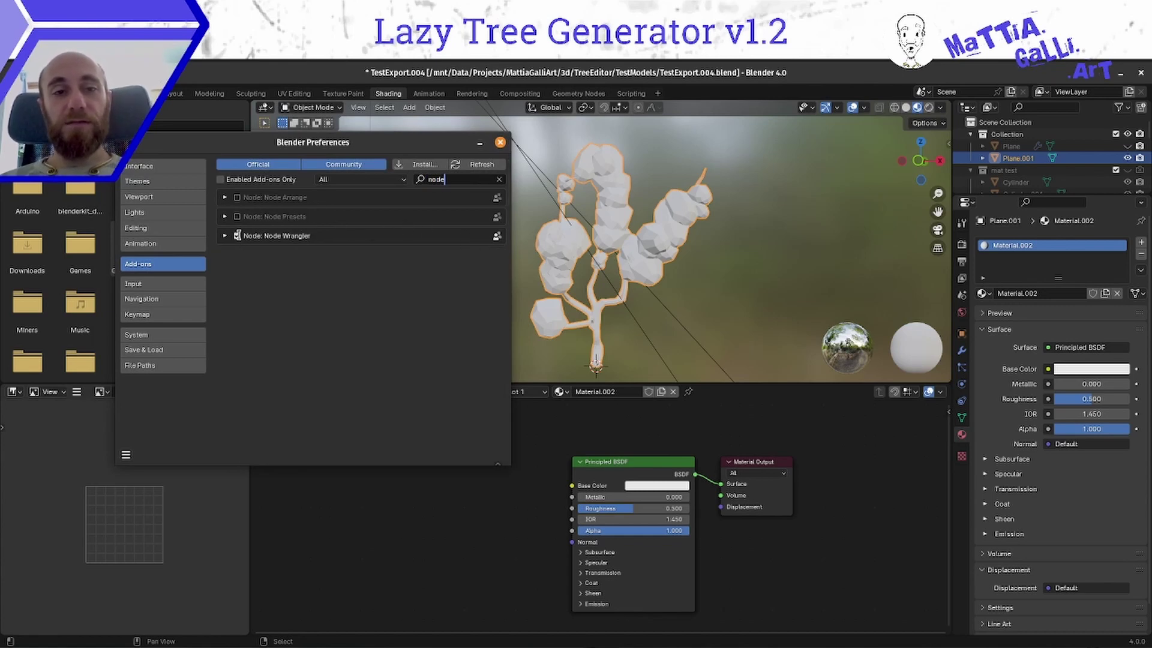
left_click(500, 143)
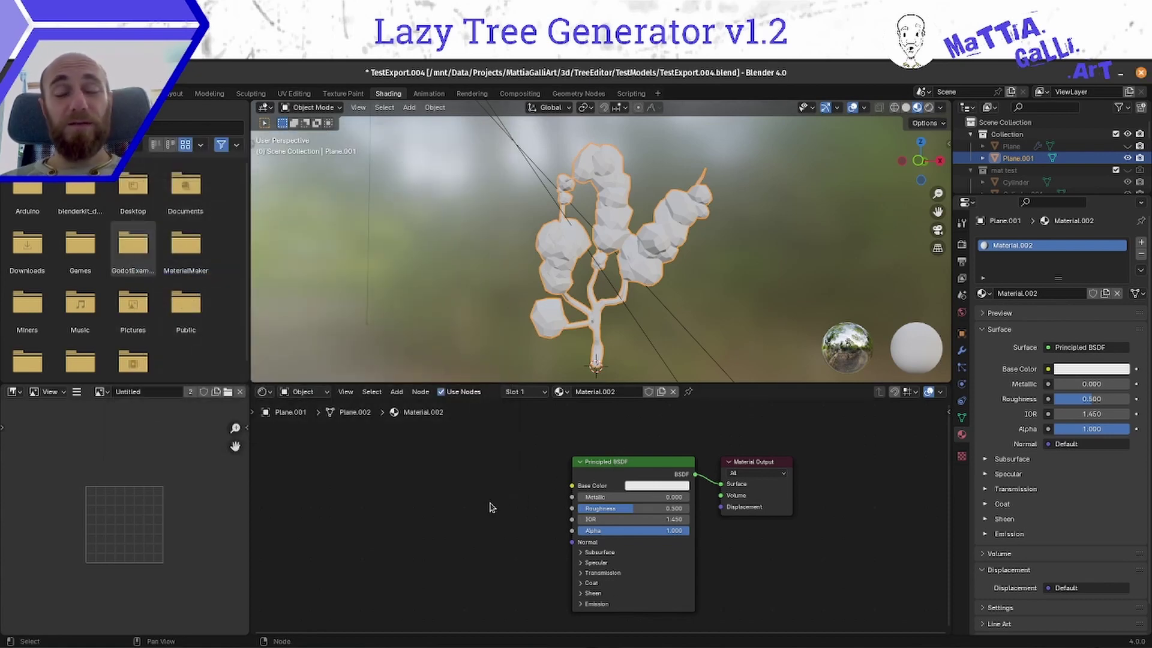
scroll(489, 506, "down", 2)
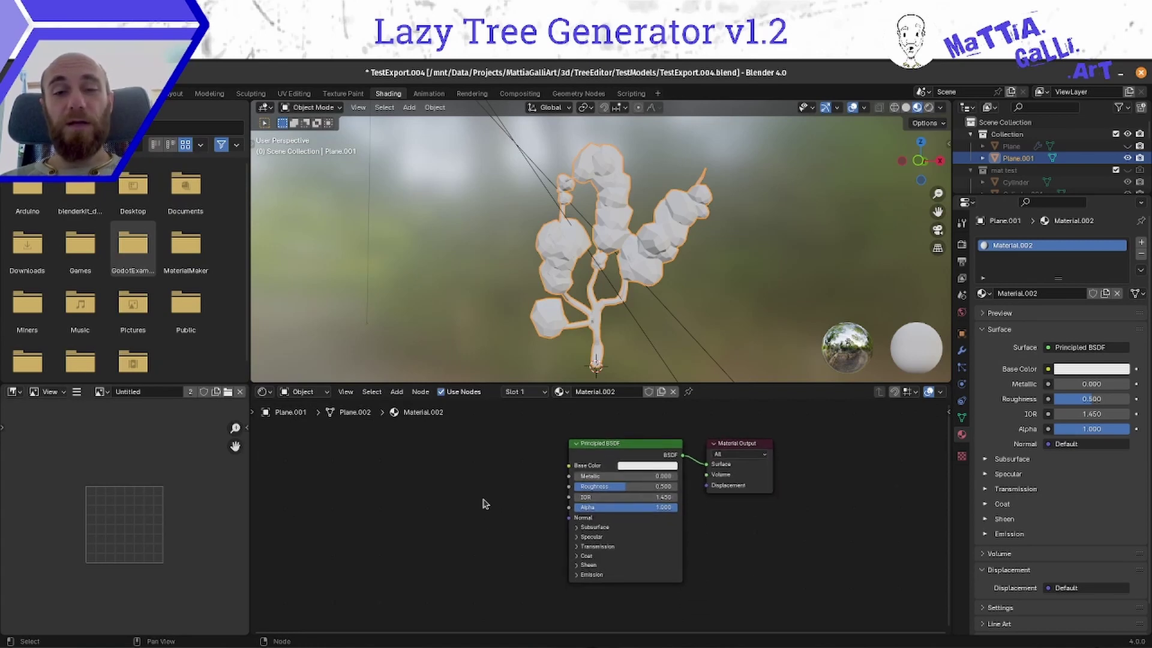
- Run Principled Texture Setup on the Principled BSDF node with all four tree images (albedo, depht, normal, rough) from the Textures folder
scroll(485, 504, "down", 1)
left_click(597, 454)
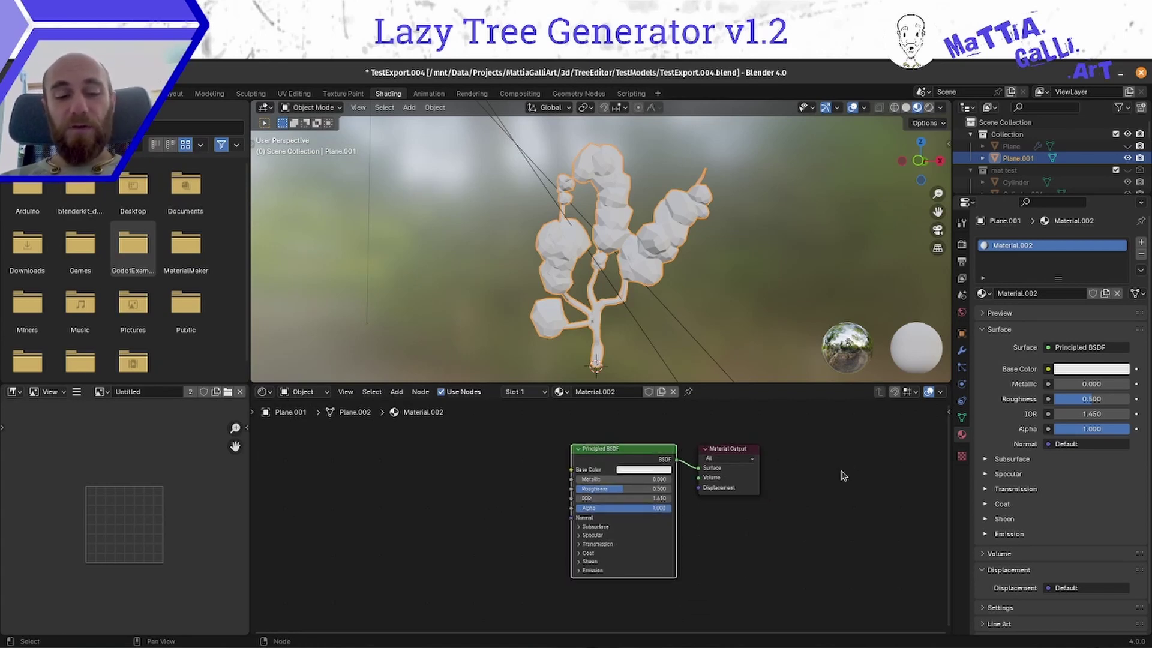
key("ctrl+shift+t")
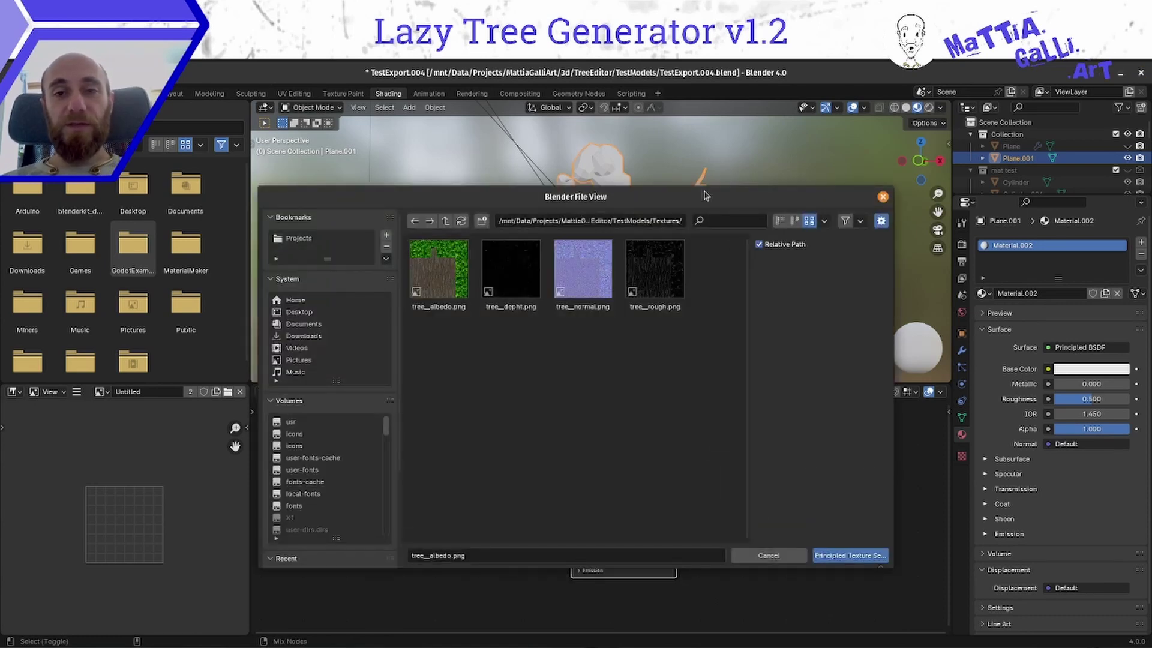
left_click_drag(705, 195, 343, 234)
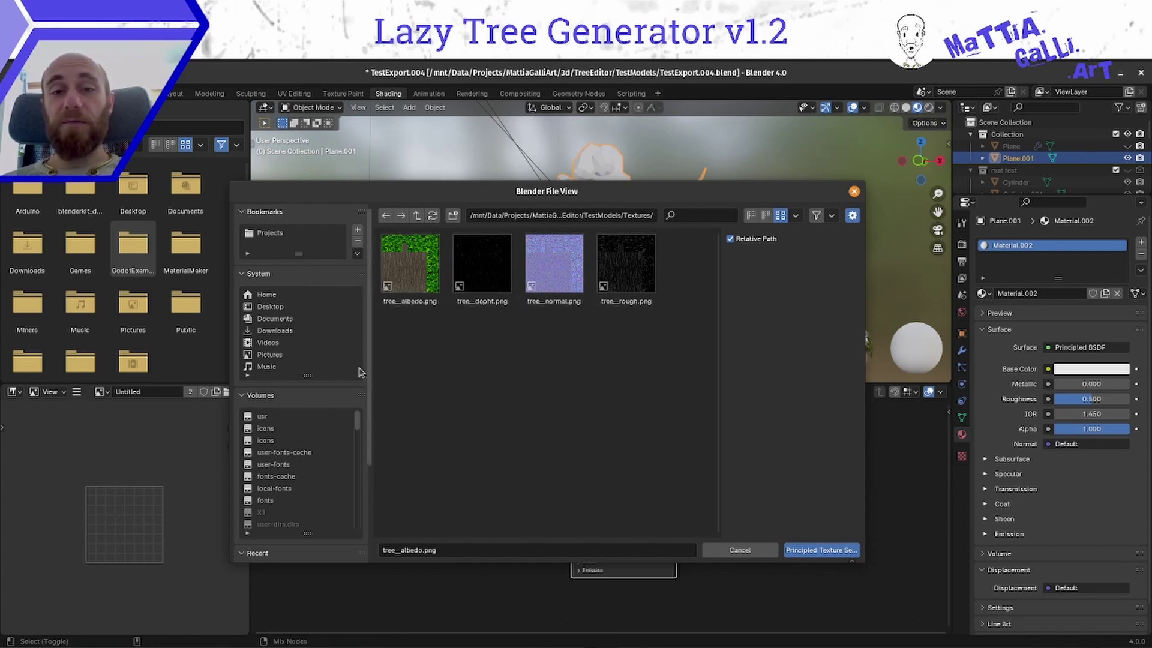
left_click_drag(381, 363, 675, 234)
left_click(820, 550)
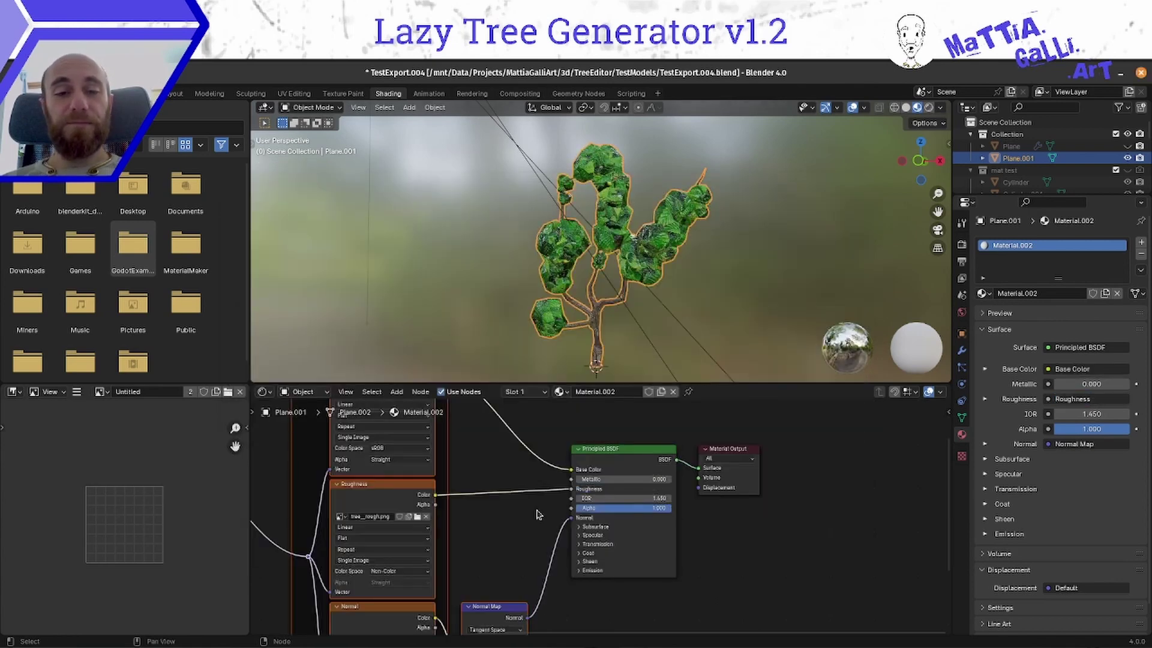
- Set the Principled BSDF's IOR to 1.1 to reduce the gloss on the leaves
key("Home")
middle_click_drag(591, 294, 604, 318)
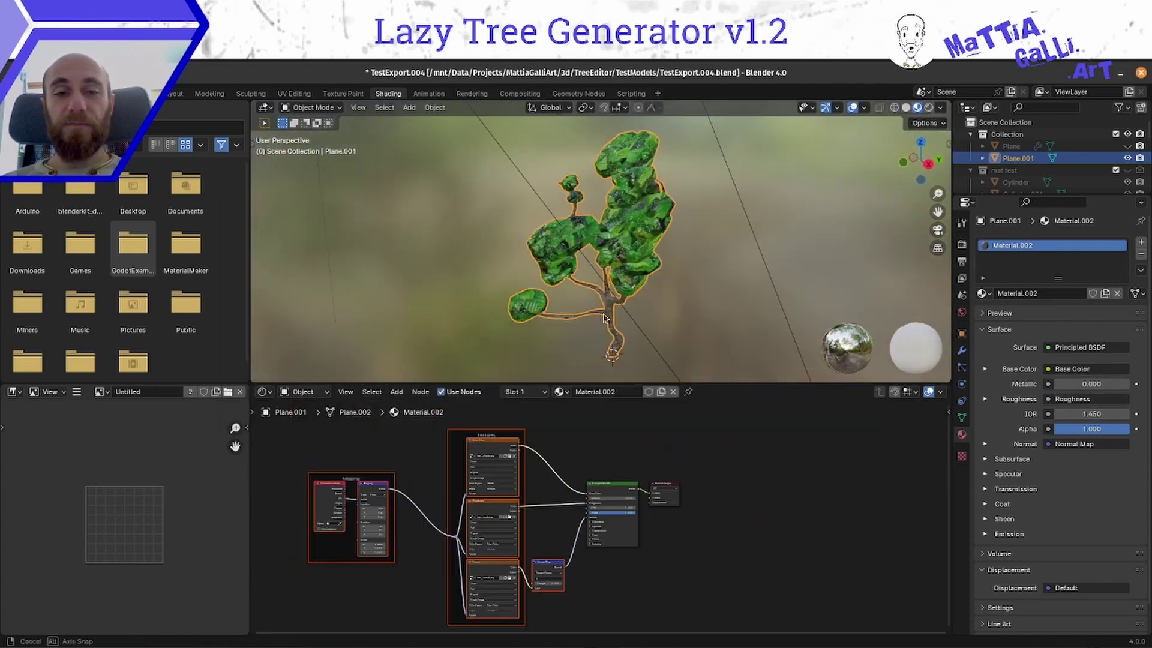
middle_click_drag(373, 545, 542, 487)
scroll(541, 487, "up", 3)
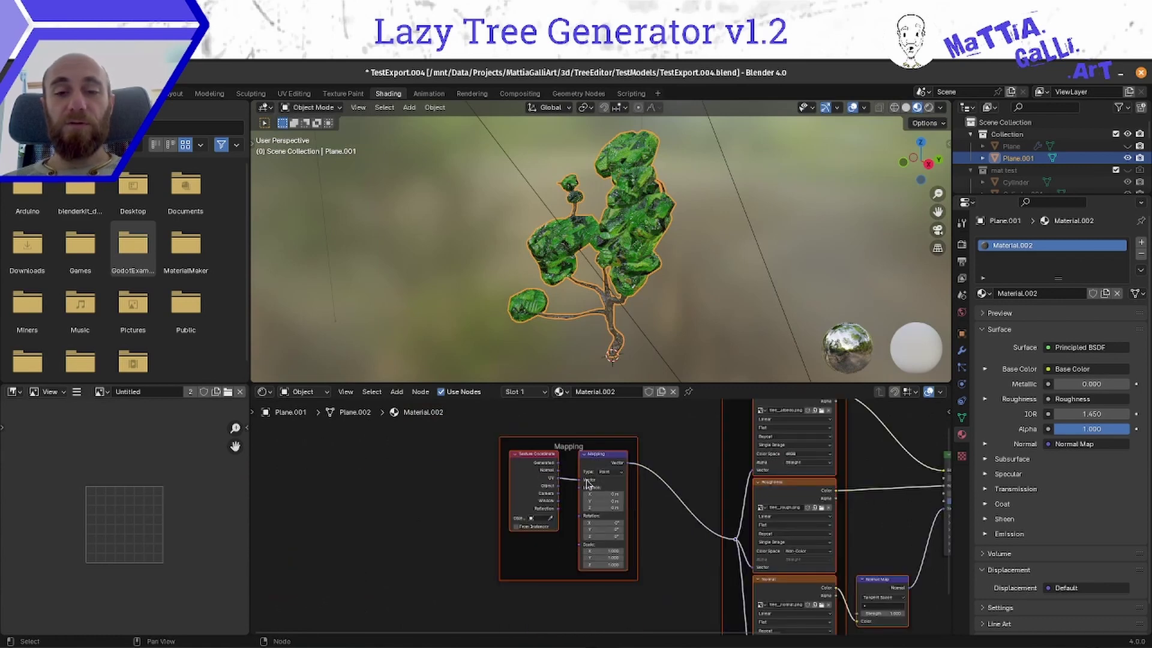
scroll(700, 266, "up", 5)
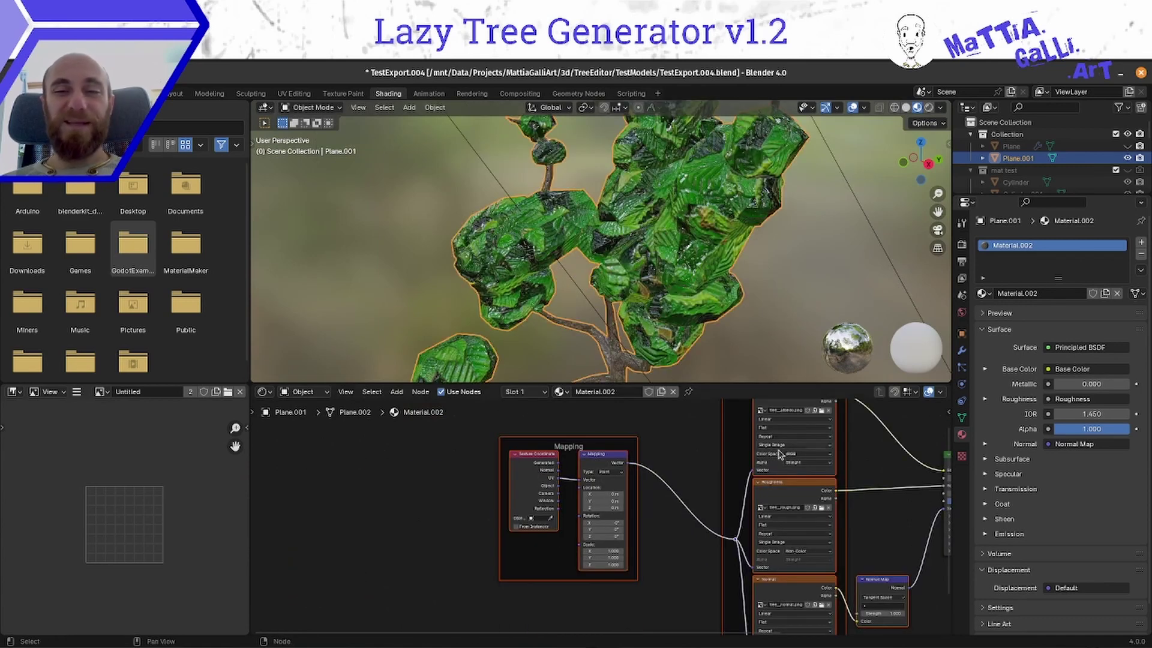
middle_click_drag(862, 494, 481, 507)
scroll(682, 532, "up", 13)
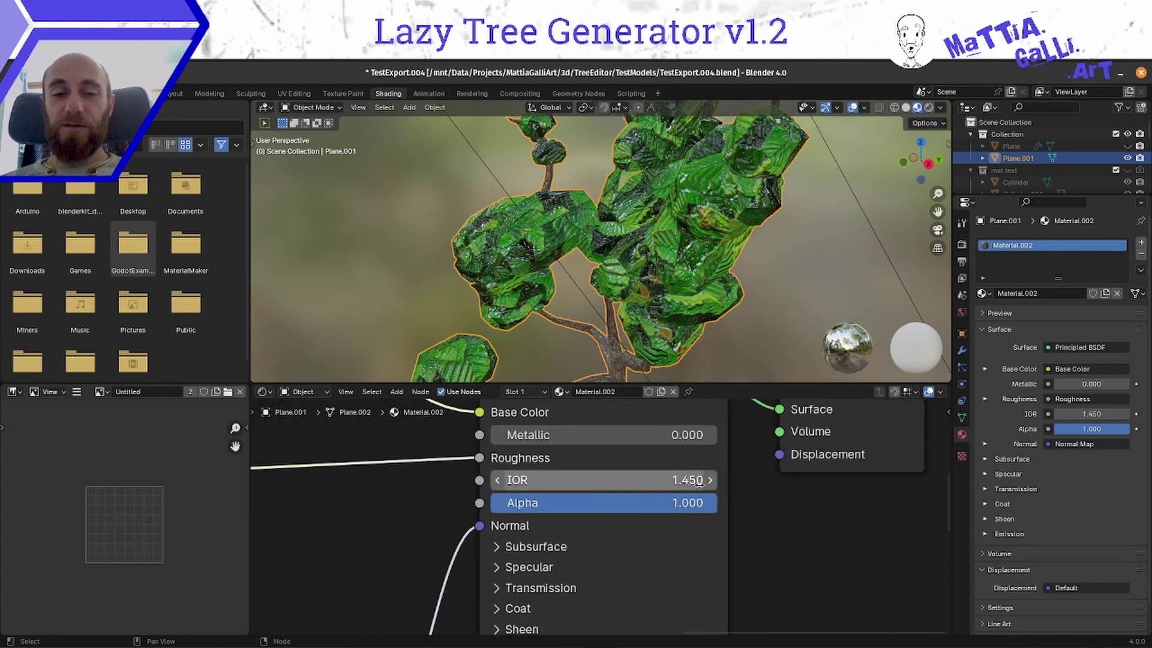
left_click(699, 483)
type("1.1")
key("Return")
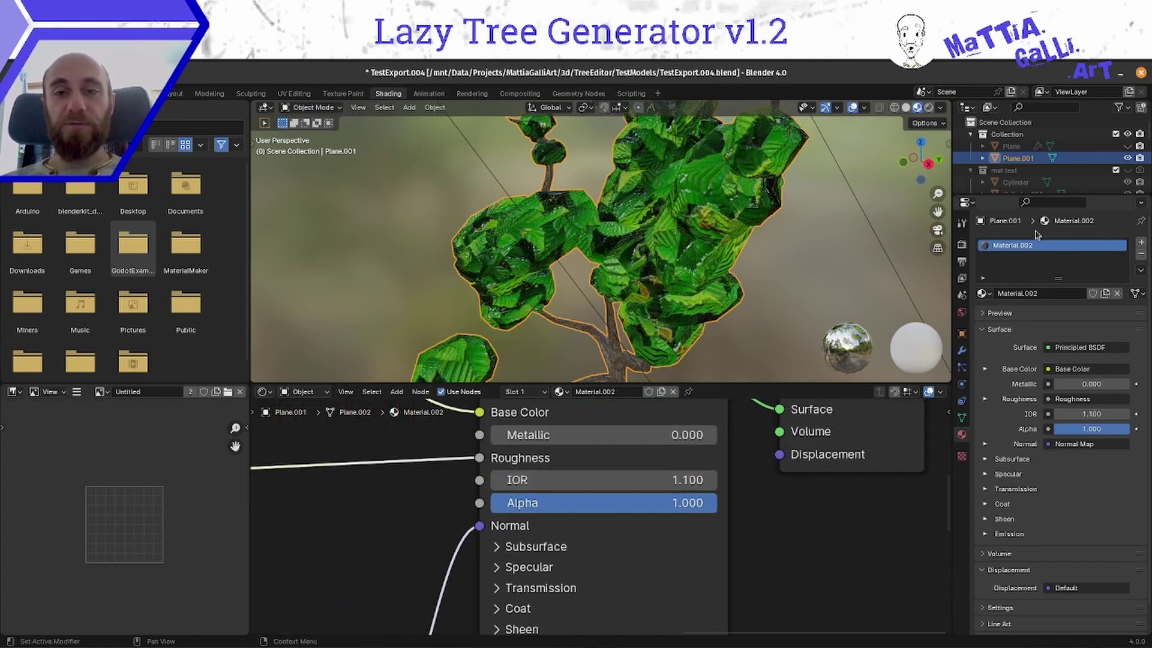
- Check the shine on the trunk and leaves up close and set the Principled BSDF's IOR to 1
middle_click_drag(727, 216, 672, 283)
scroll(672, 283, "down", 3)
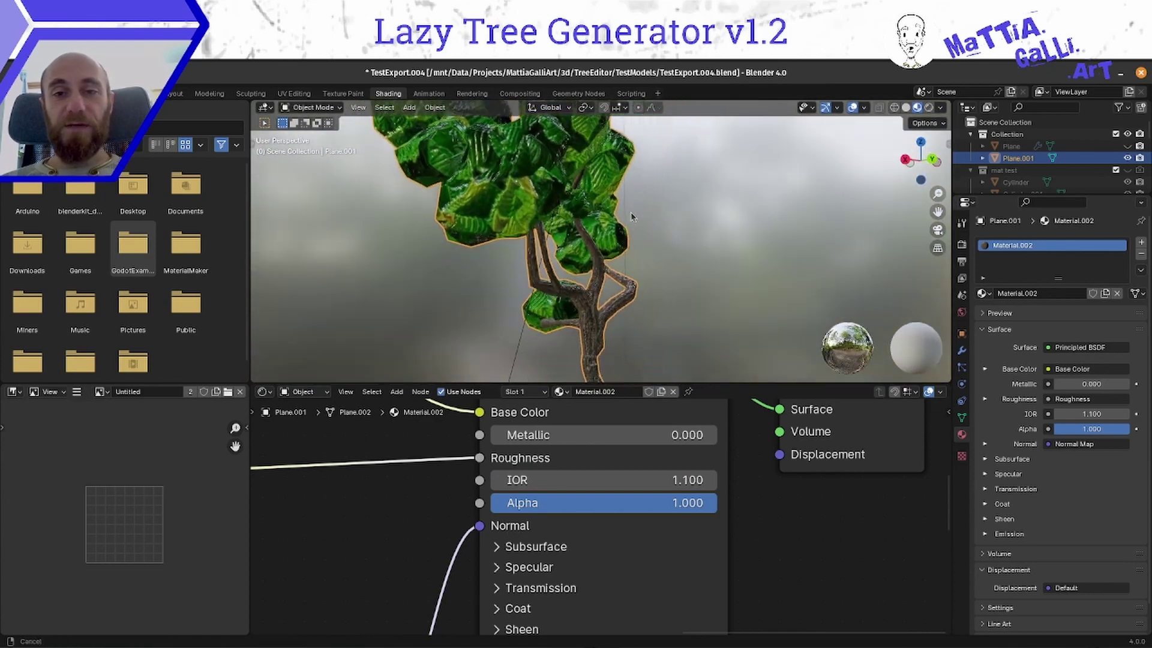
scroll(639, 193, "up", 6)
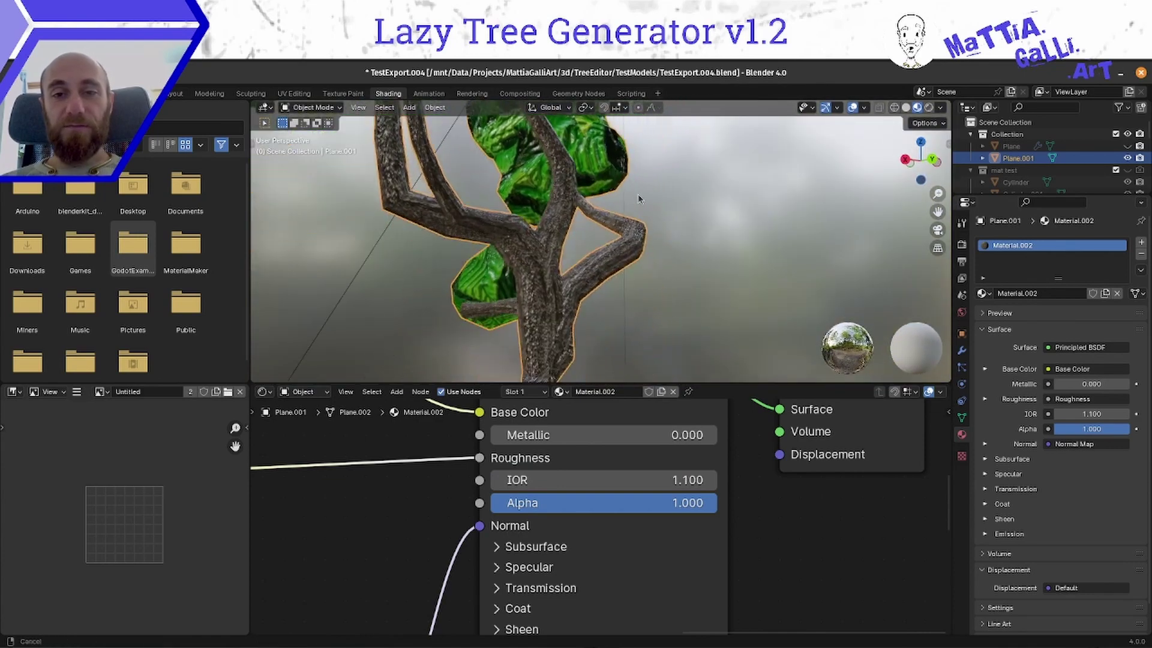
left_click(689, 484)
type("1")
key("Return")
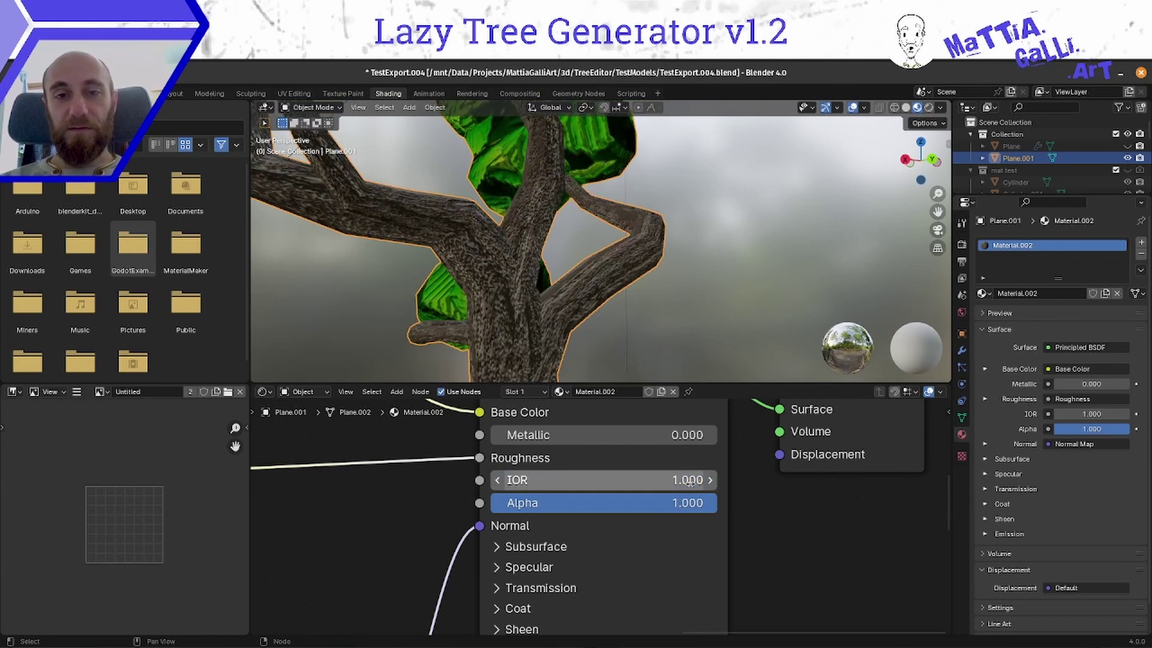
- Examine the Roughness texture node and its image, the complete node setup and the textured tree
scroll(604, 462, "down", 4)
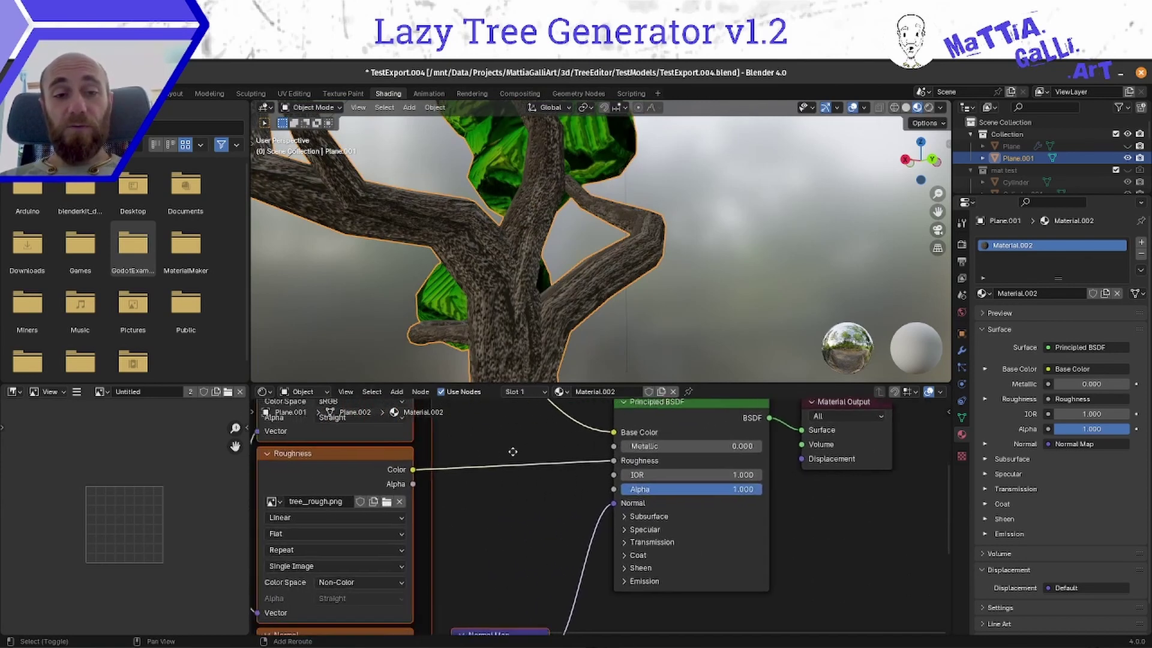
left_click(393, 469)
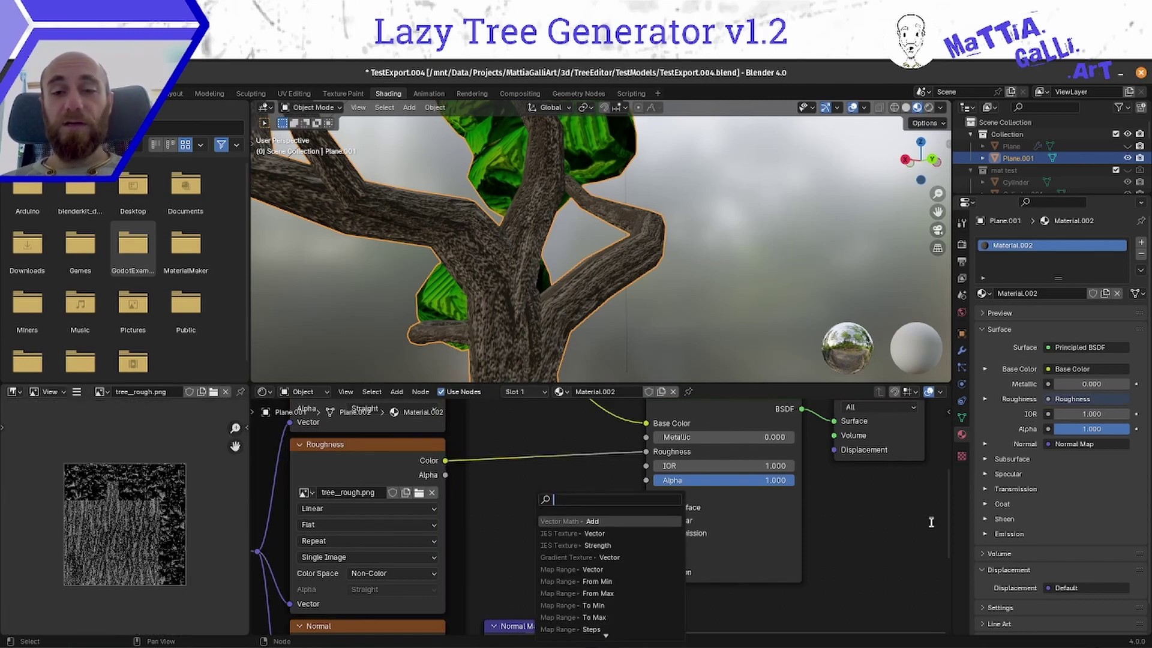
scroll(712, 497, "down", 4)
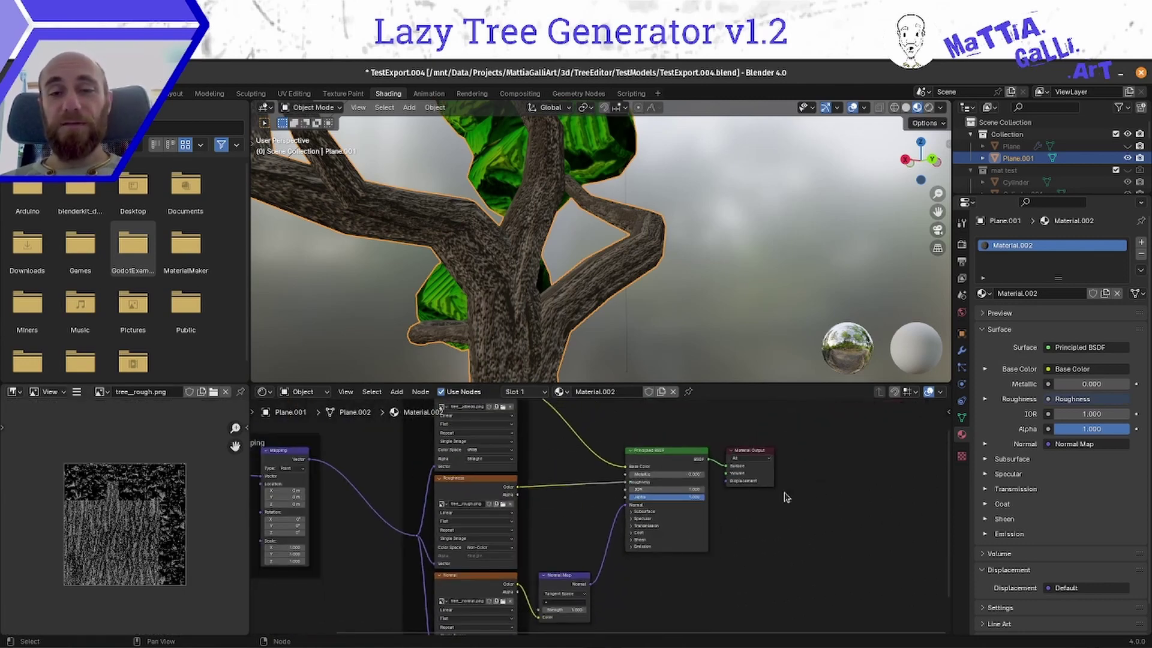
scroll(673, 515, "down", 2)
middle_click_drag(718, 478, 733, 503)
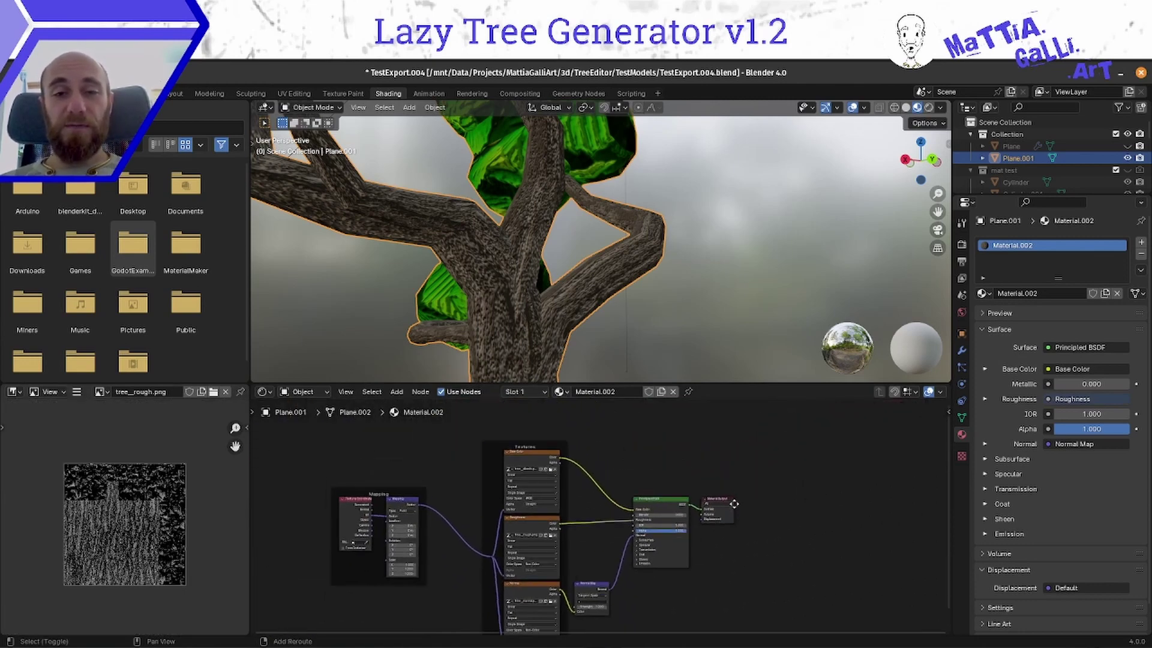
scroll(656, 292, "down", 1)
middle_click_drag(655, 292, 573, 300)
scroll(580, 298, "down", 5)
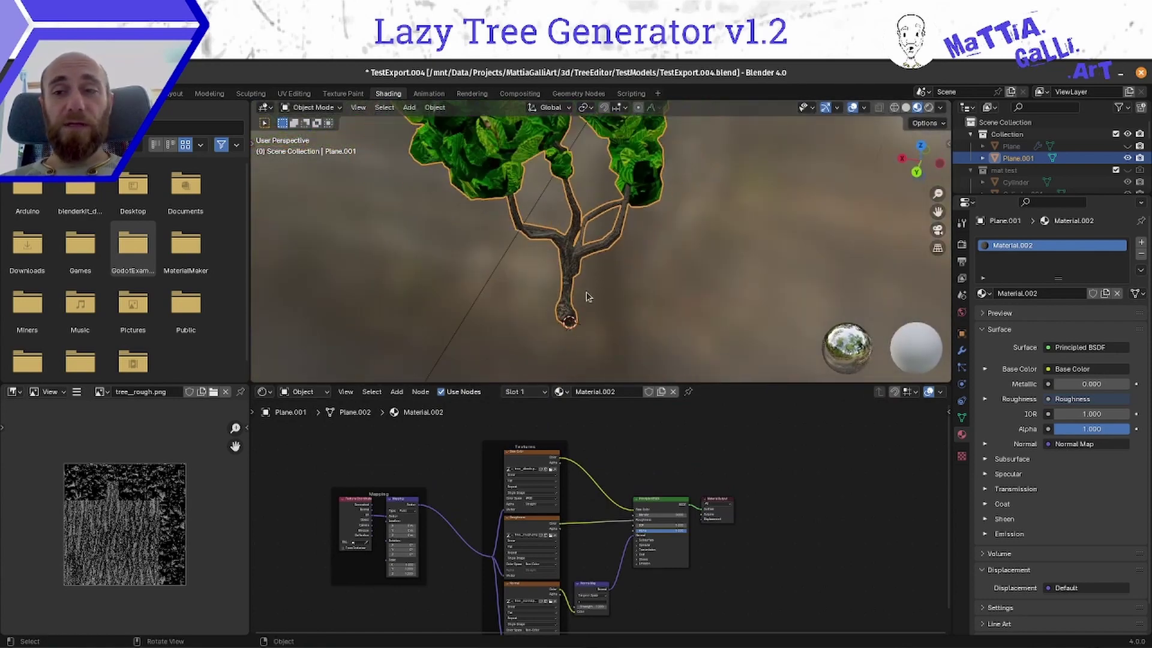